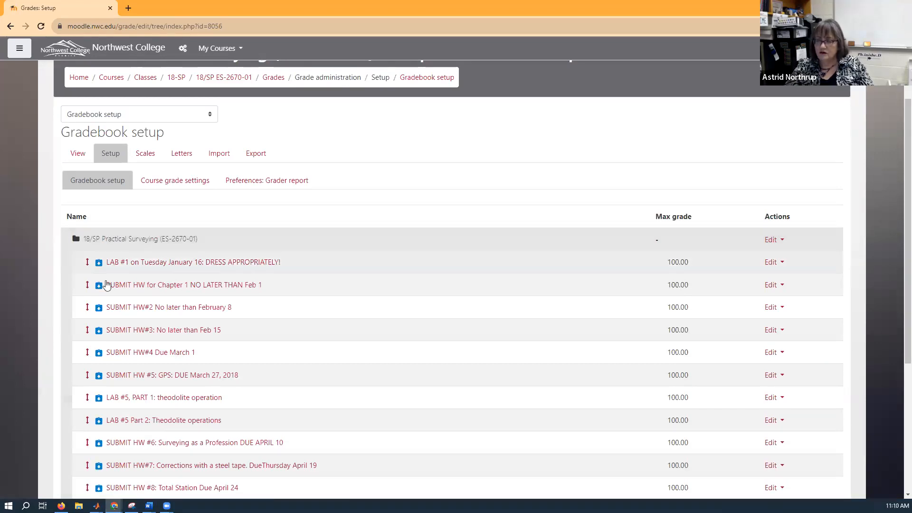
# Add a grade category named "Lab Exercises" to the gradebook, keeping the default aggregation and grade settings, and save it.
pyautogui.scroll(-4, 110, 278)
pyautogui.scroll(2, 110, 278)
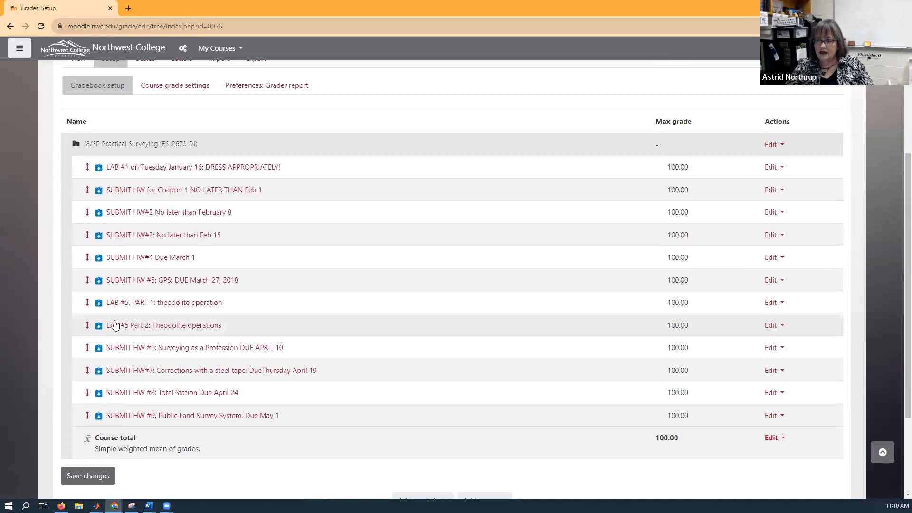
pyautogui.scroll(-1, 113, 323)
pyautogui.scroll(-1, 113, 322)
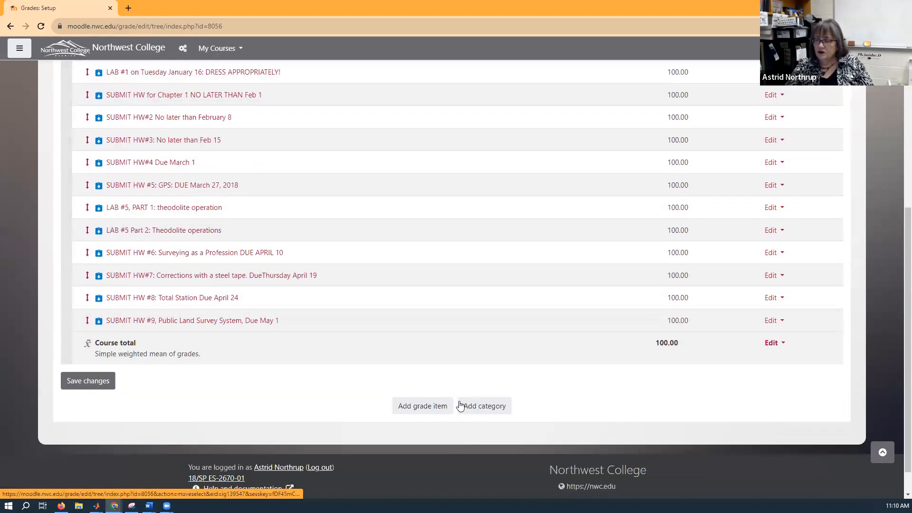
pyautogui.click(479, 412)
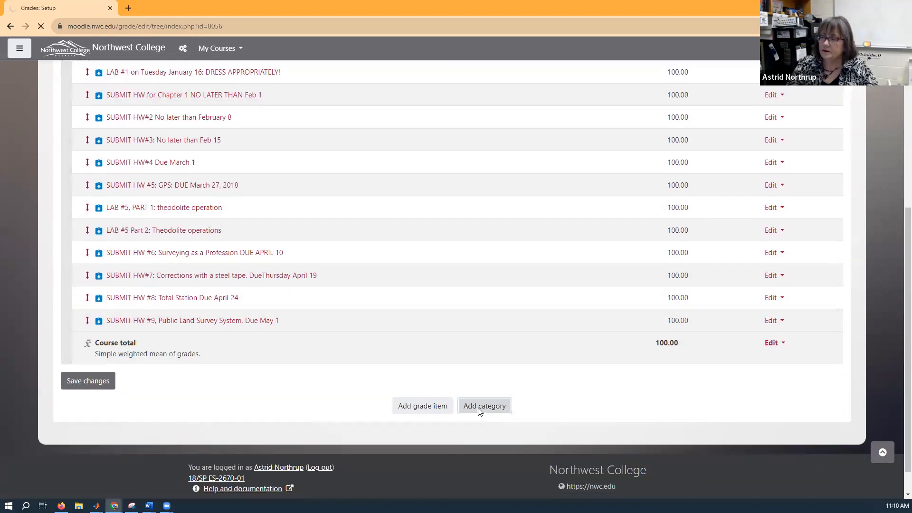
pyautogui.click(331, 245)
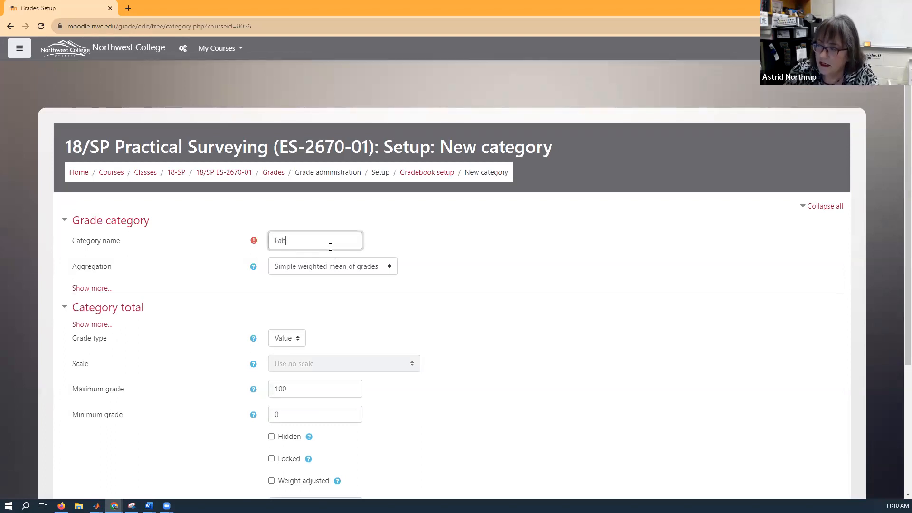
pyautogui.write('Lab Exercises')
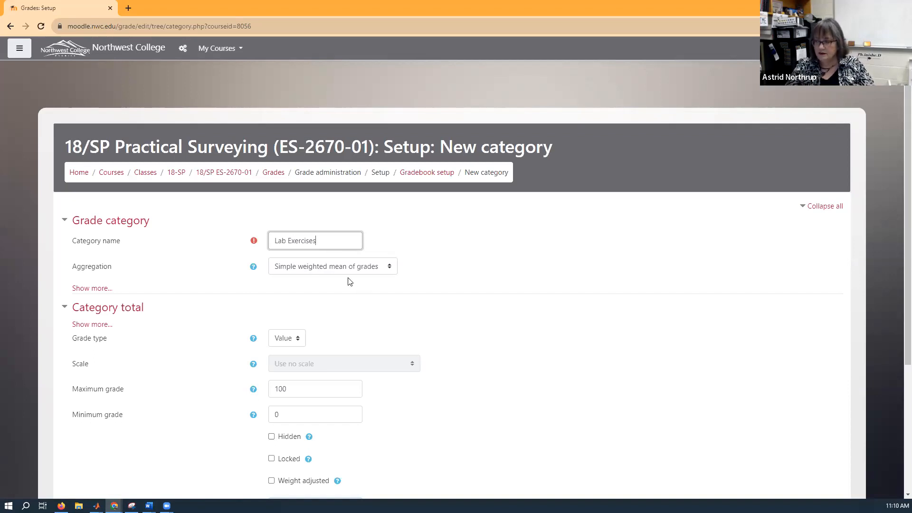
pyautogui.scroll(-2, 348, 281)
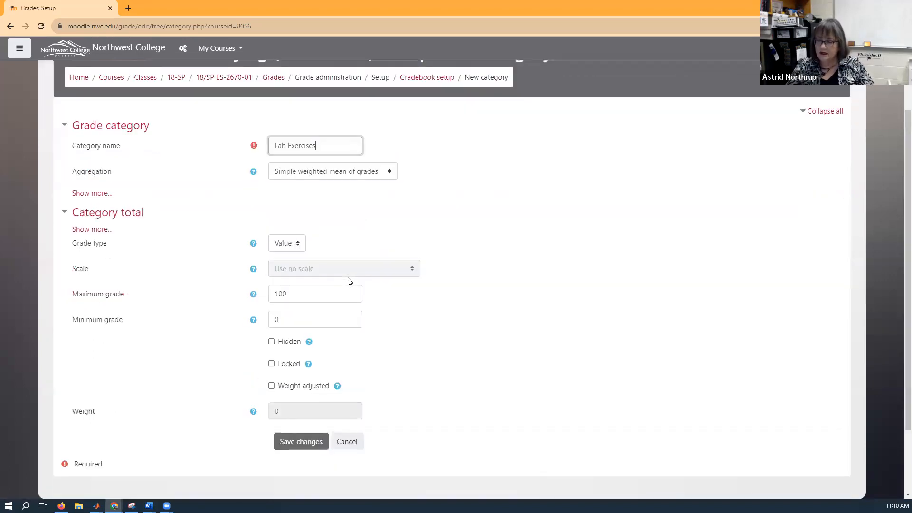
pyautogui.scroll(-2, 346, 281)
pyautogui.click(291, 357)
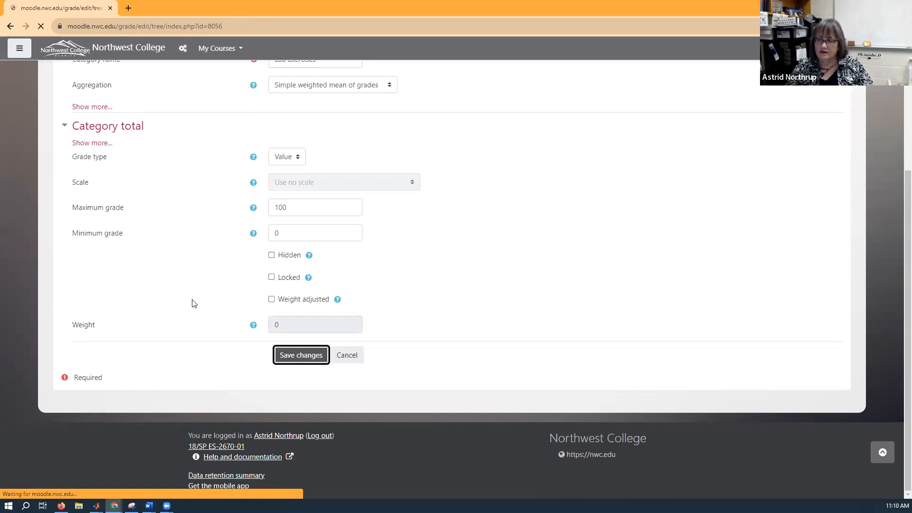
# Add a second grade category named "Homework" with the default settings and save it.
pyautogui.scroll(-2, 192, 303)
pyautogui.scroll(-4, 192, 303)
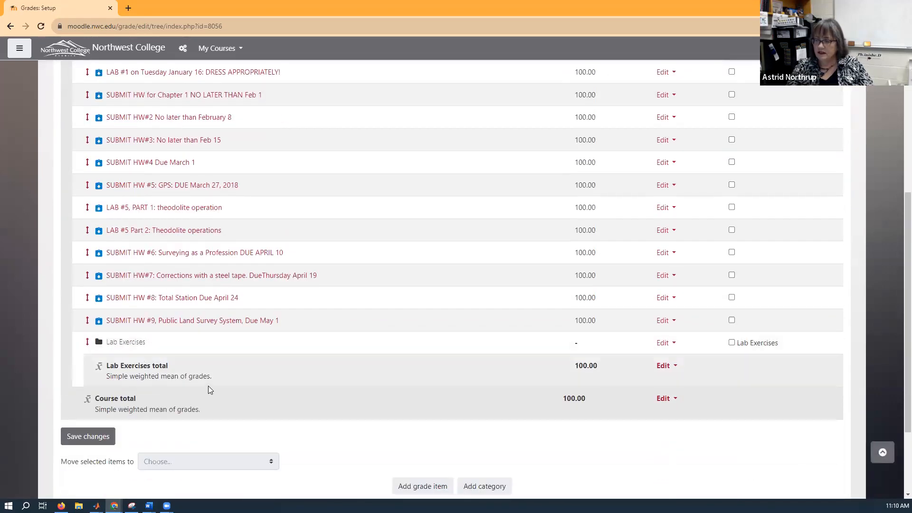
pyautogui.scroll(-2, 208, 386)
pyautogui.click(475, 394)
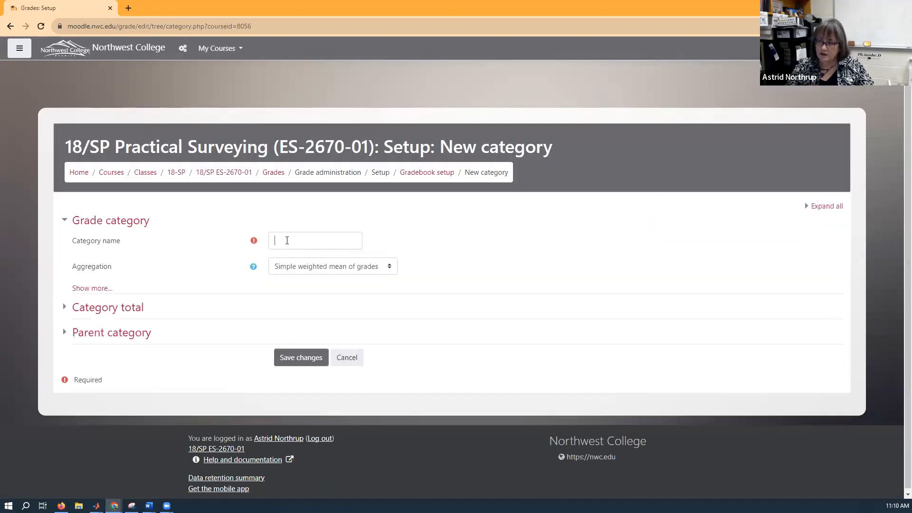
pyautogui.click(287, 241)
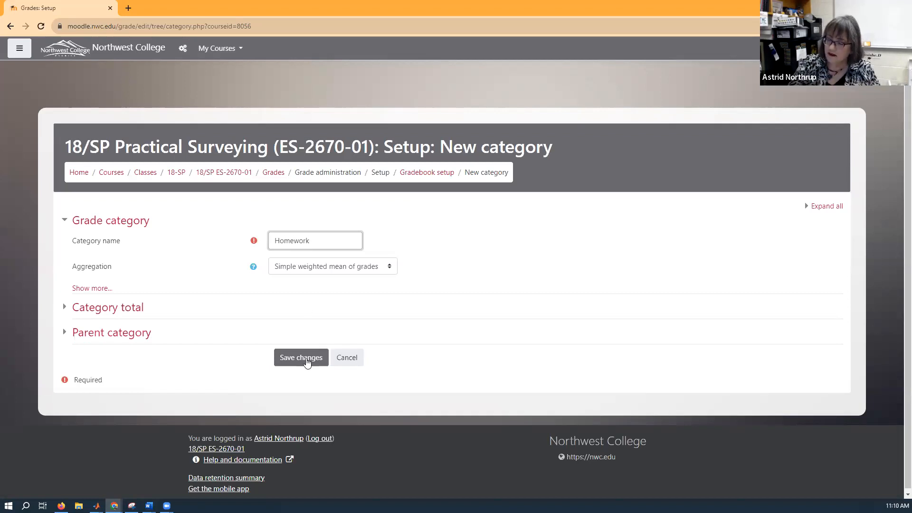
pyautogui.click(308, 359)
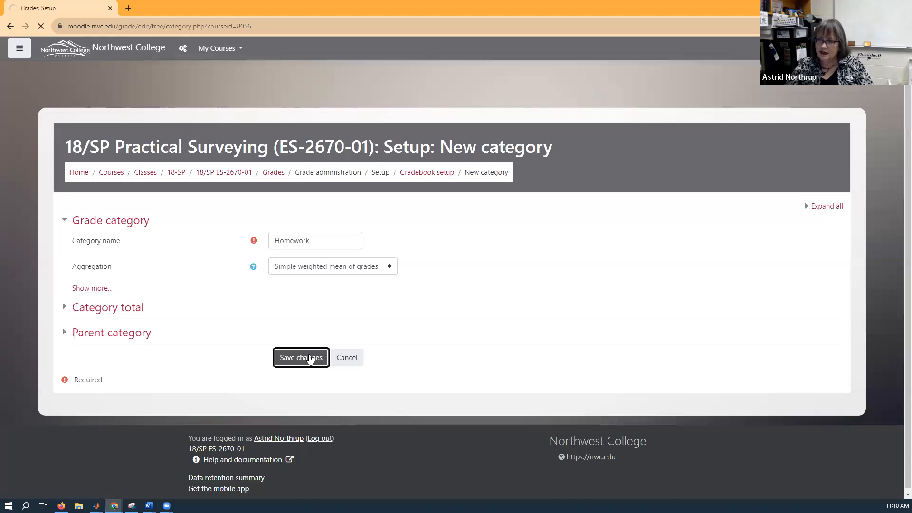
# Move the LAB #1 assignment into the Lab Exercises category and save the gradebook changes.
pyautogui.scroll(-2, 126, 262)
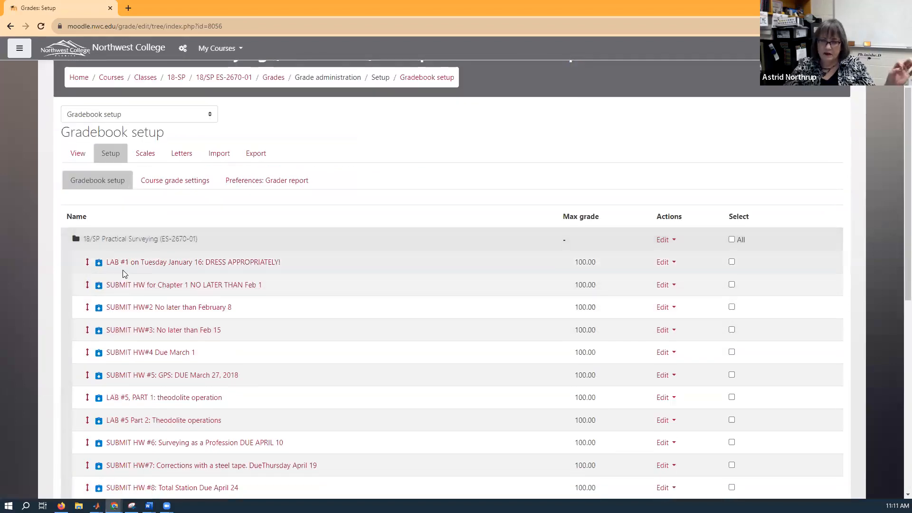
pyautogui.scroll(-2, 156, 261)
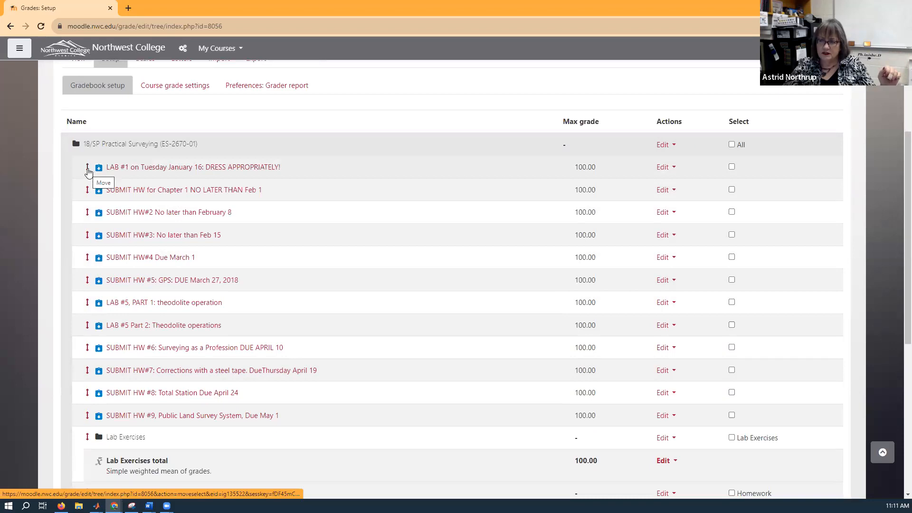
pyautogui.click(88, 171)
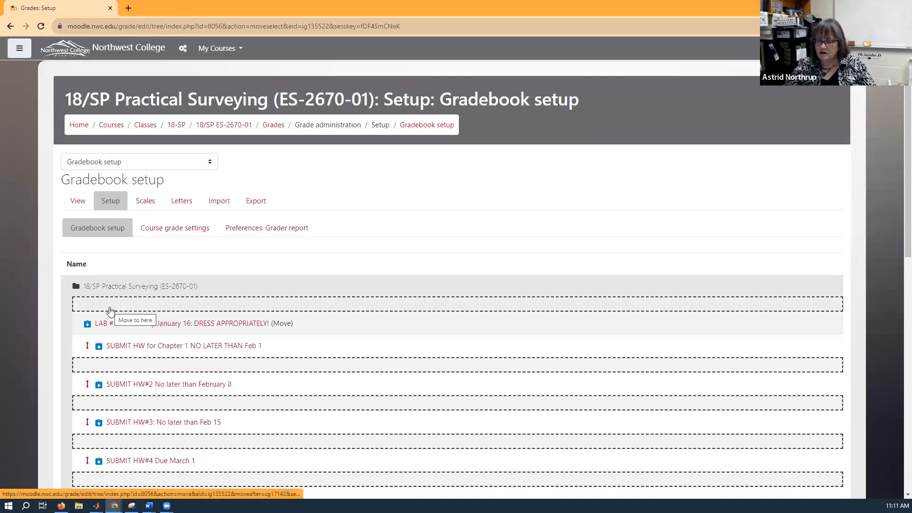
pyautogui.scroll(-2, 110, 311)
pyautogui.scroll(-7, 109, 311)
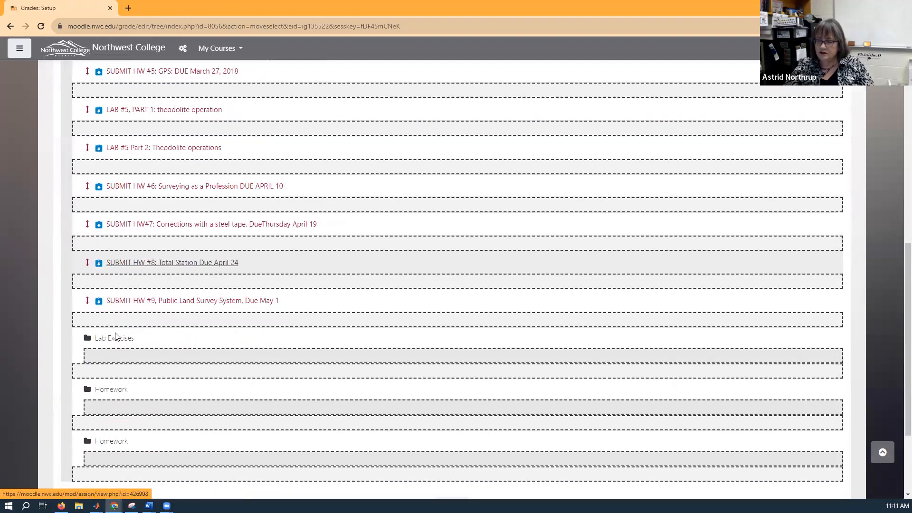
pyautogui.click(110, 356)
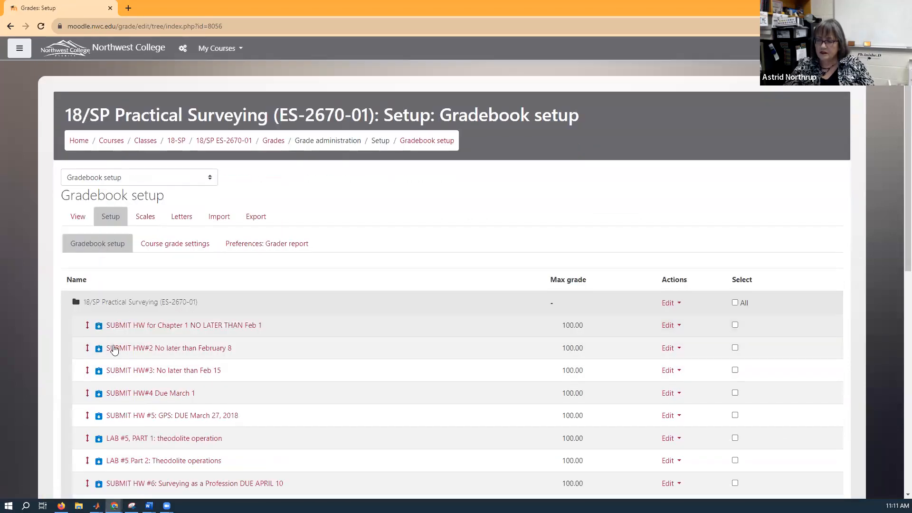
pyautogui.scroll(-10, 142, 328)
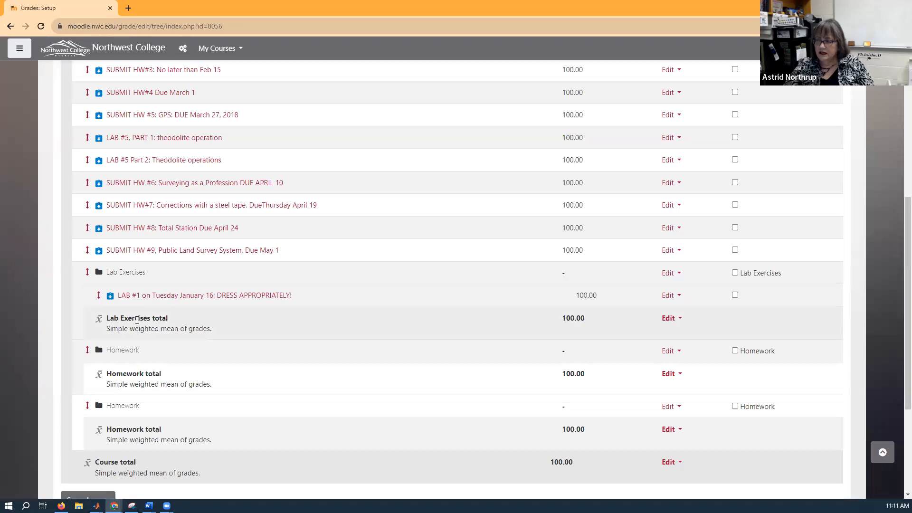
pyautogui.scroll(-2, 137, 319)
pyautogui.click(87, 405)
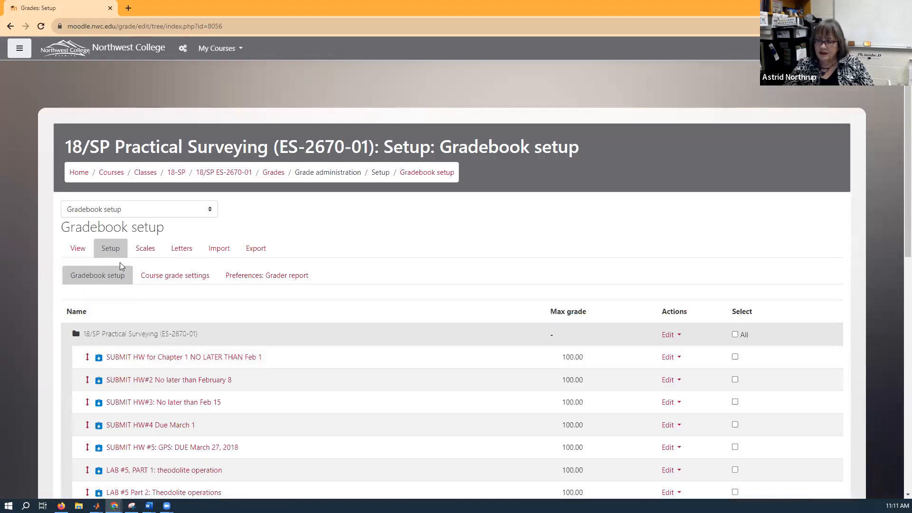
# Move "LAB #5, PART 1: theodolite operation" into the Lab Exercises category below LAB #1 and save the gradebook changes.
pyautogui.scroll(-4, 121, 275)
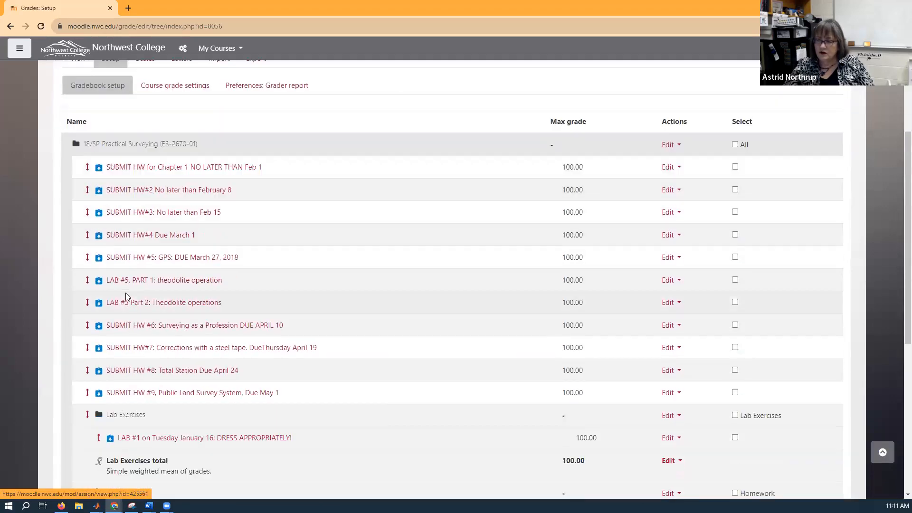
pyautogui.click(88, 283)
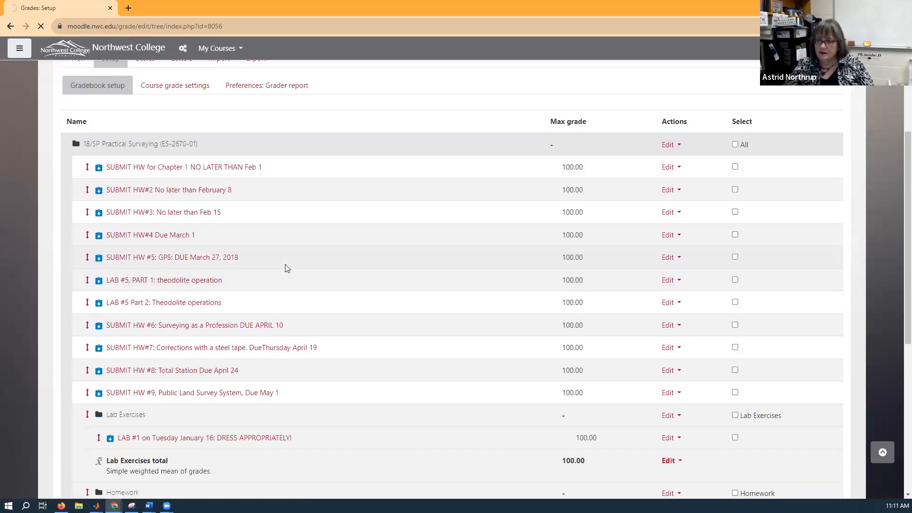
pyautogui.scroll(-6, 285, 268)
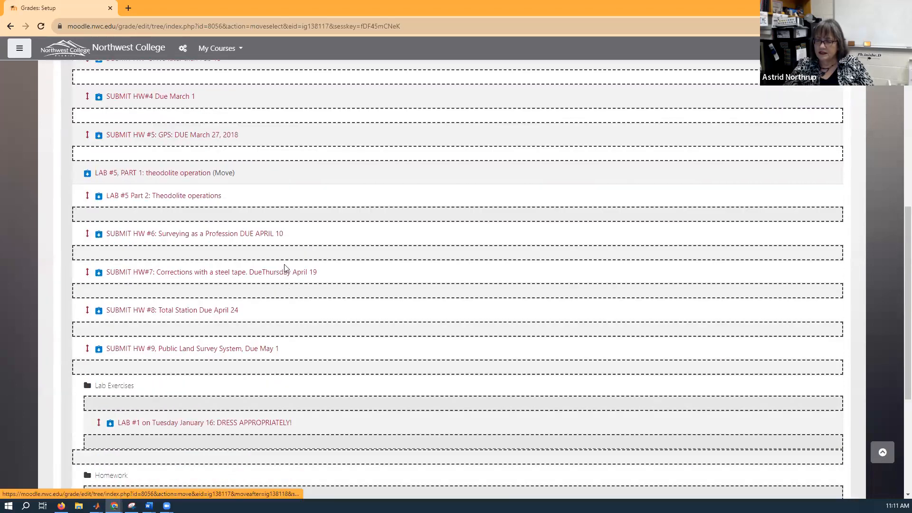
pyautogui.scroll(-2, 285, 268)
pyautogui.click(116, 357)
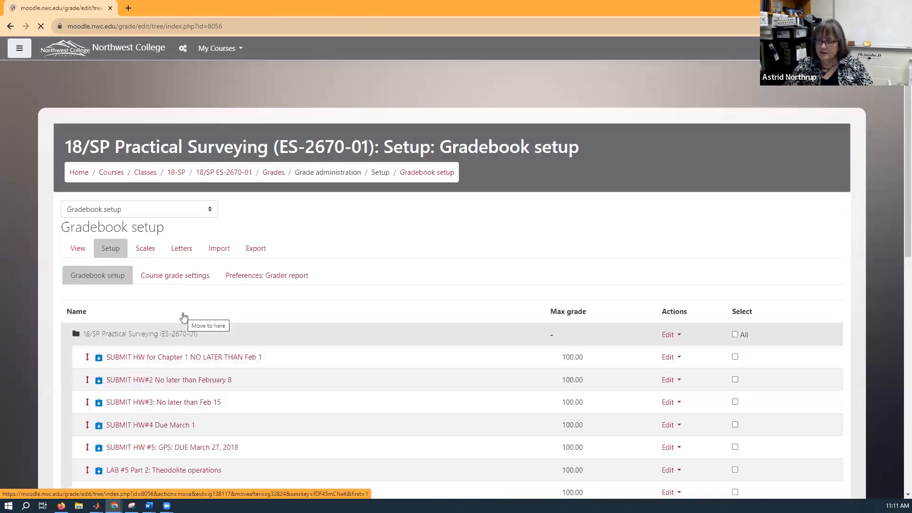
pyautogui.scroll(-3, 185, 314)
pyautogui.scroll(-5, 184, 314)
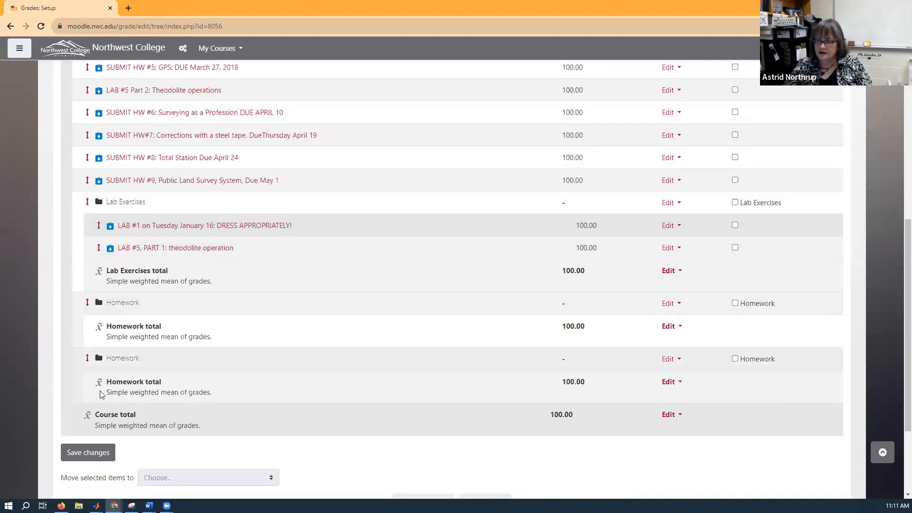
pyautogui.click(82, 451)
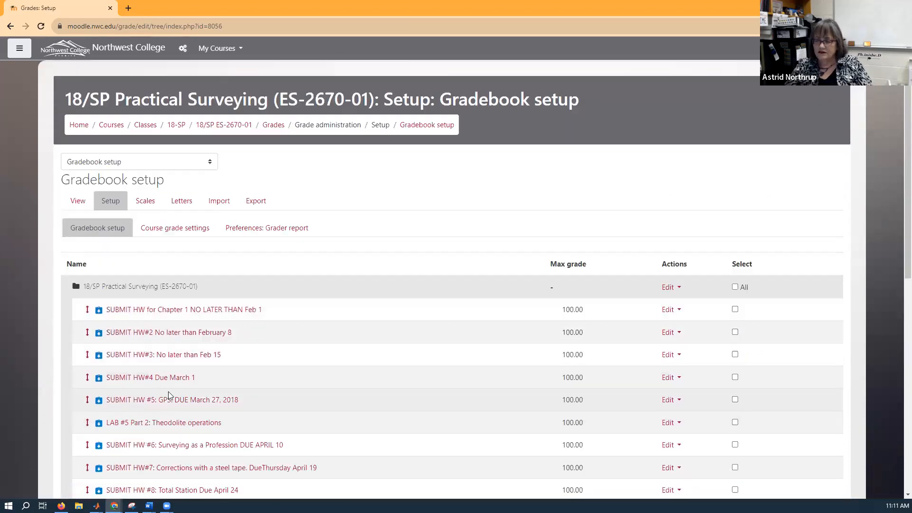
# Move the "SUBMIT HW for Chapter 1" assignment into the first Homework category.
pyautogui.scroll(-1, 169, 395)
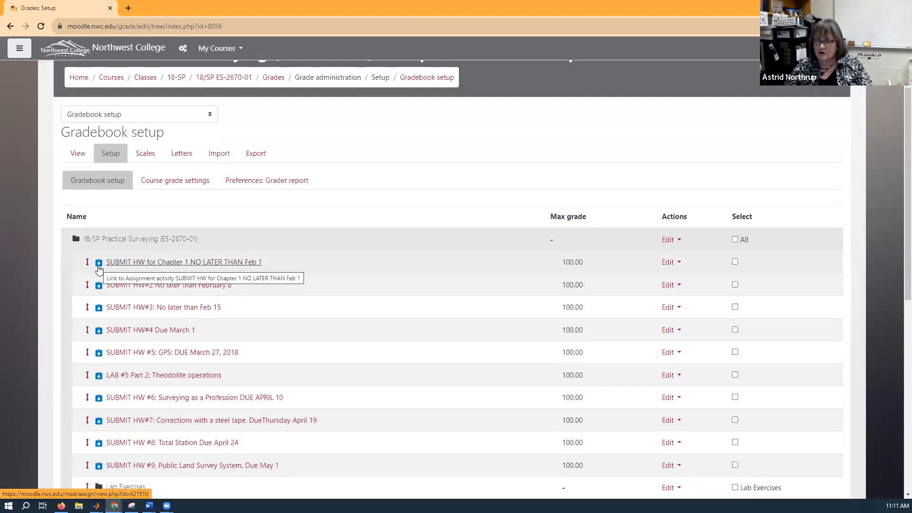
pyautogui.click(88, 264)
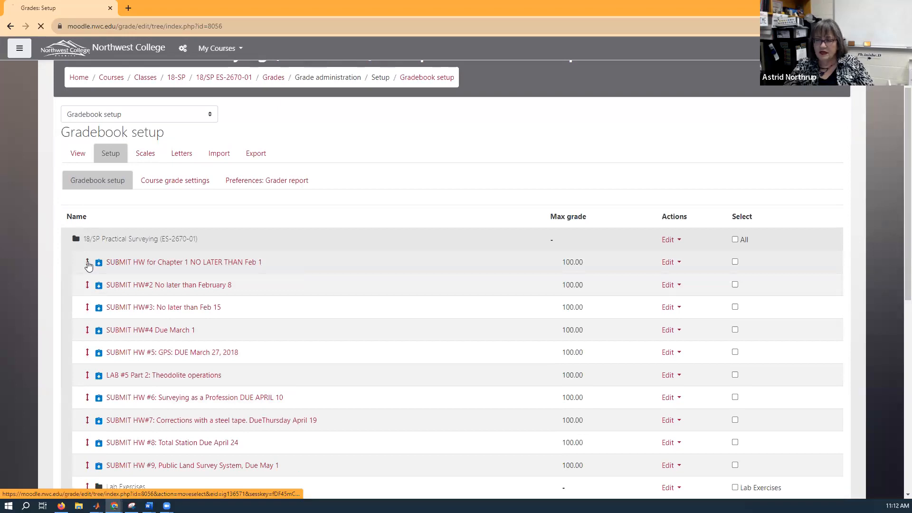
pyautogui.scroll(-9, 89, 267)
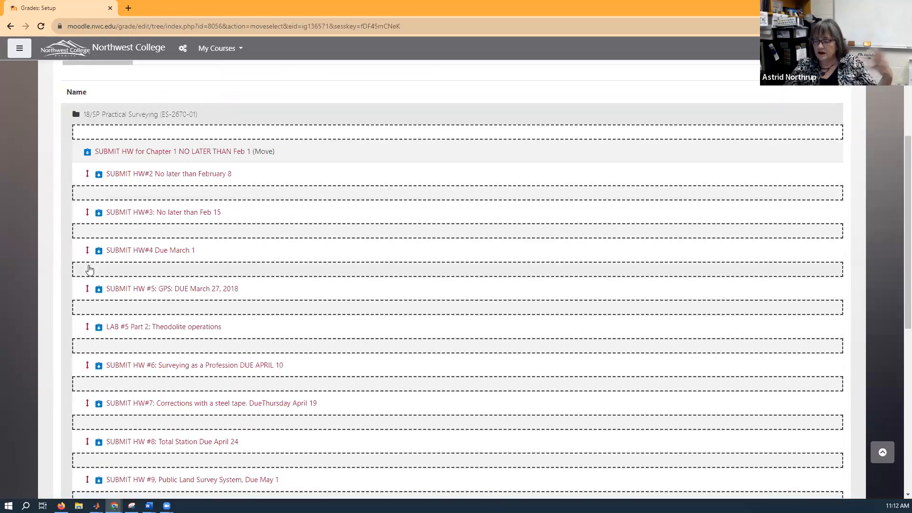
pyautogui.scroll(-3, 88, 270)
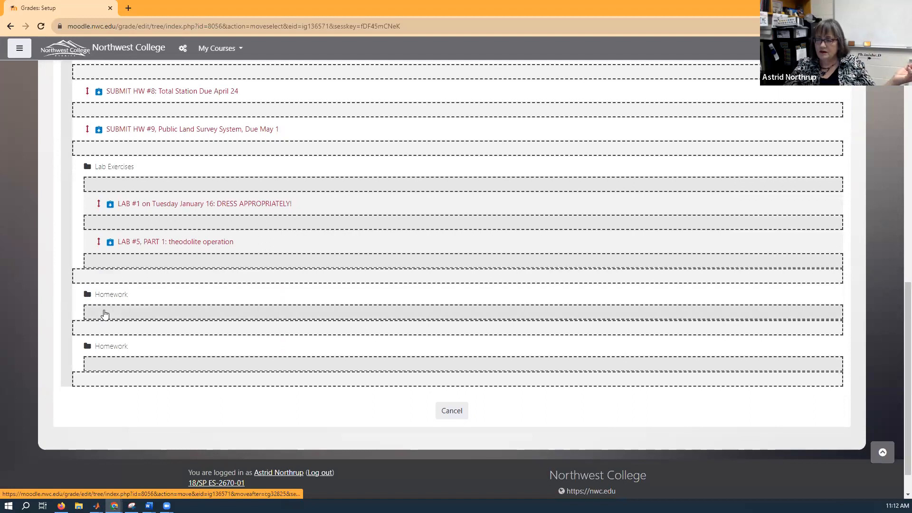
pyautogui.click(105, 314)
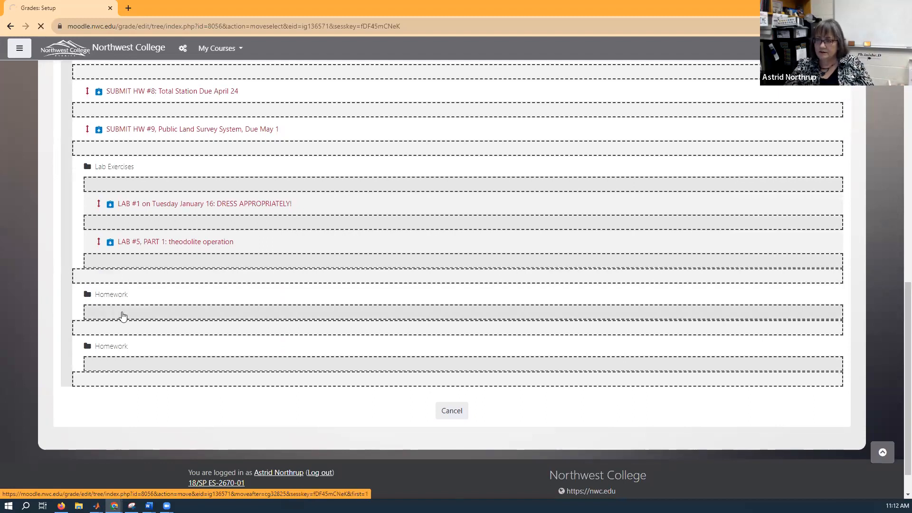
# Move the "SUBMIT HW#2" assignment into the first Homework category, above the Chapter 1 homework.
pyautogui.scroll(-2, 126, 344)
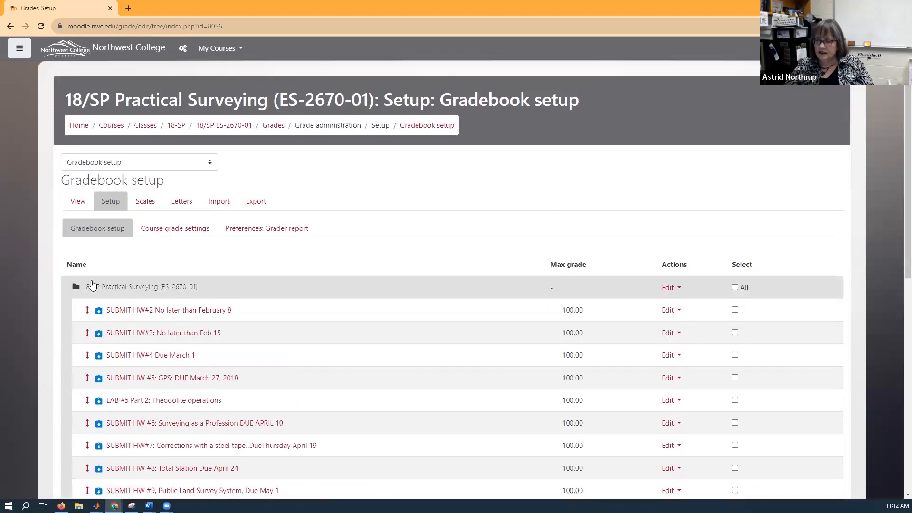
pyautogui.click(87, 265)
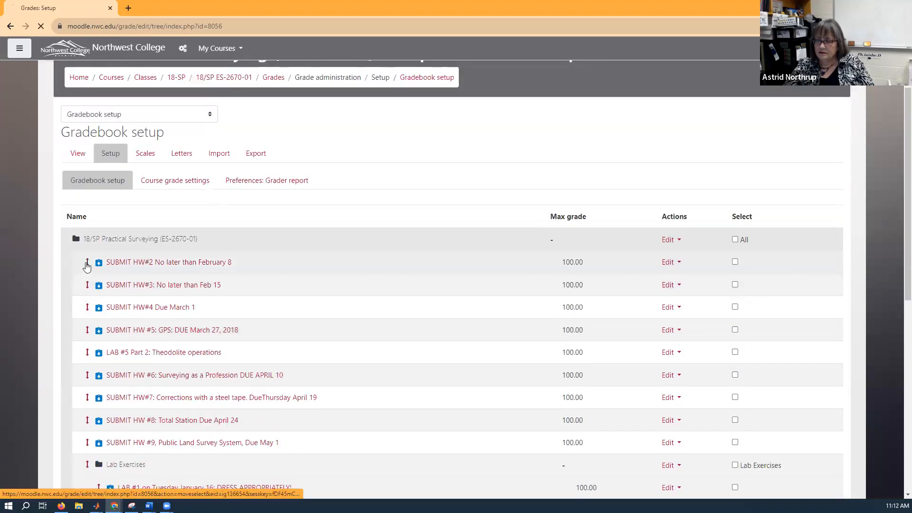
pyautogui.scroll(-4, 91, 273)
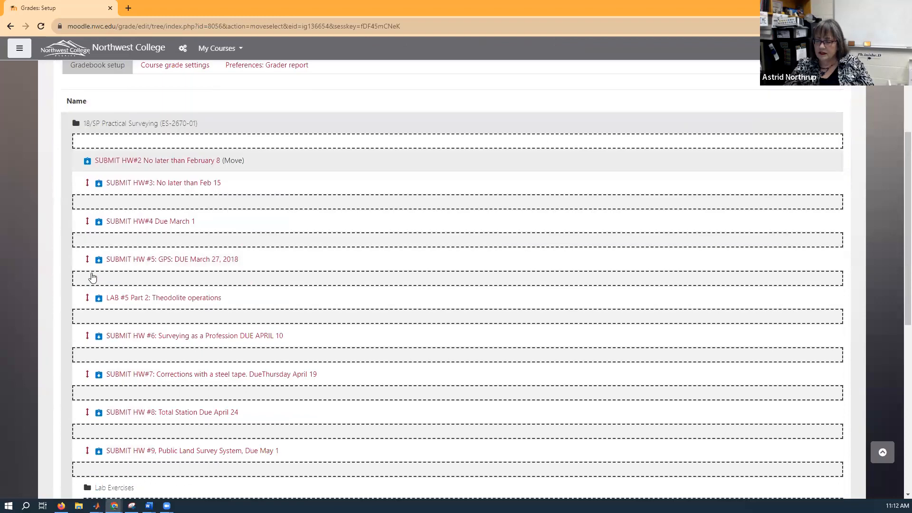
pyautogui.scroll(-5, 104, 332)
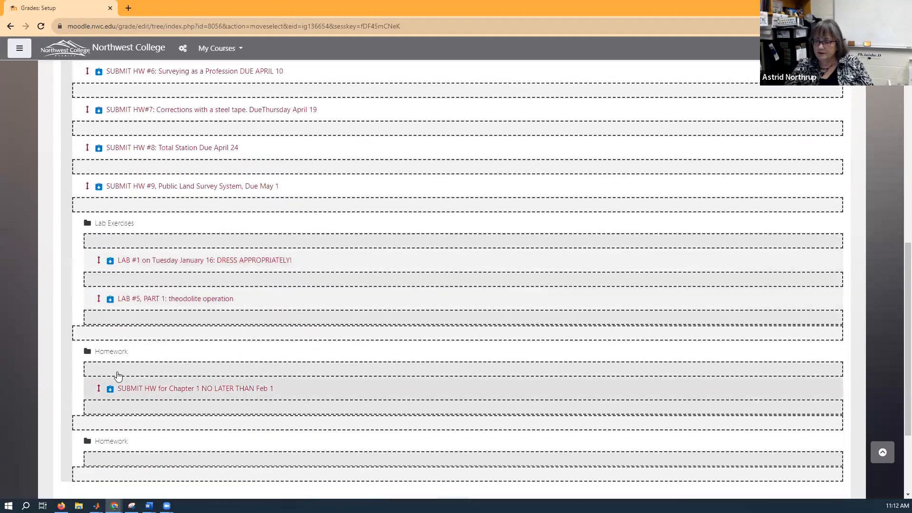
pyautogui.click(117, 374)
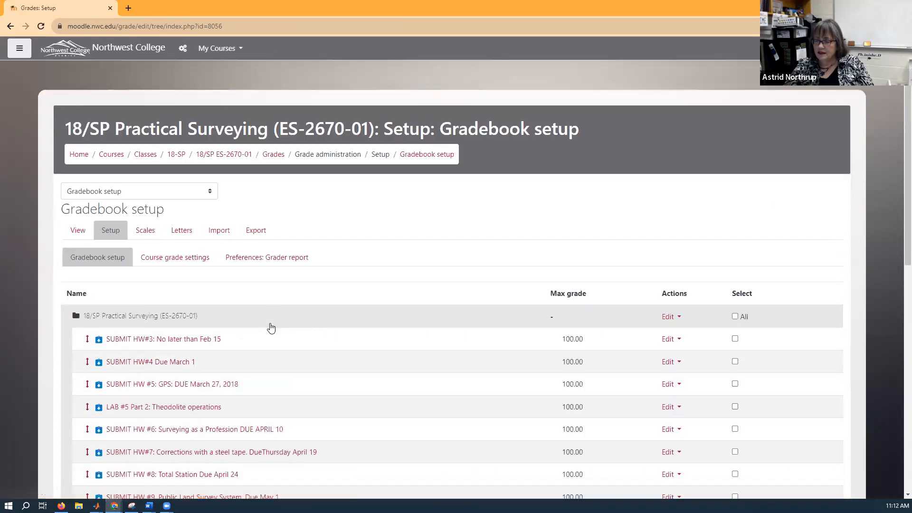
pyautogui.scroll(-7, 269, 328)
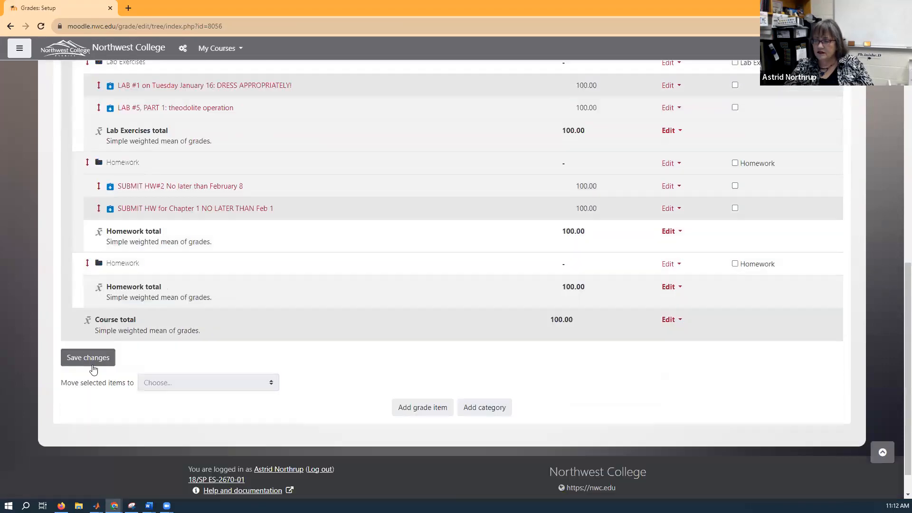
# Save the gradebook changes and delete the empty second Homework category.
pyautogui.click(89, 359)
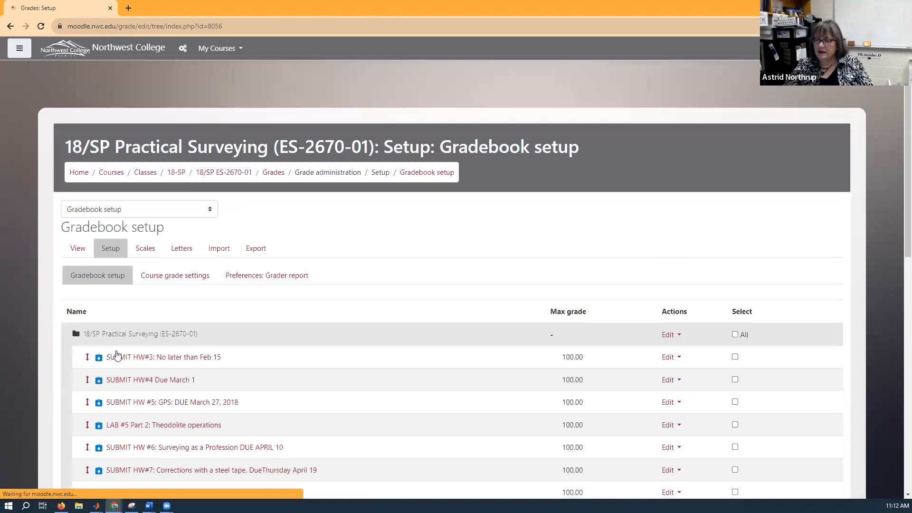
pyautogui.scroll(-9, 122, 349)
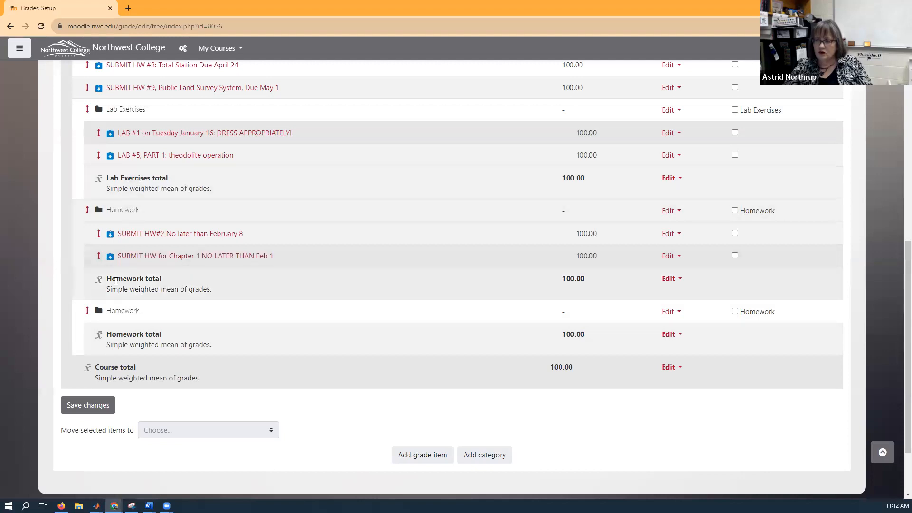
pyautogui.click(667, 313)
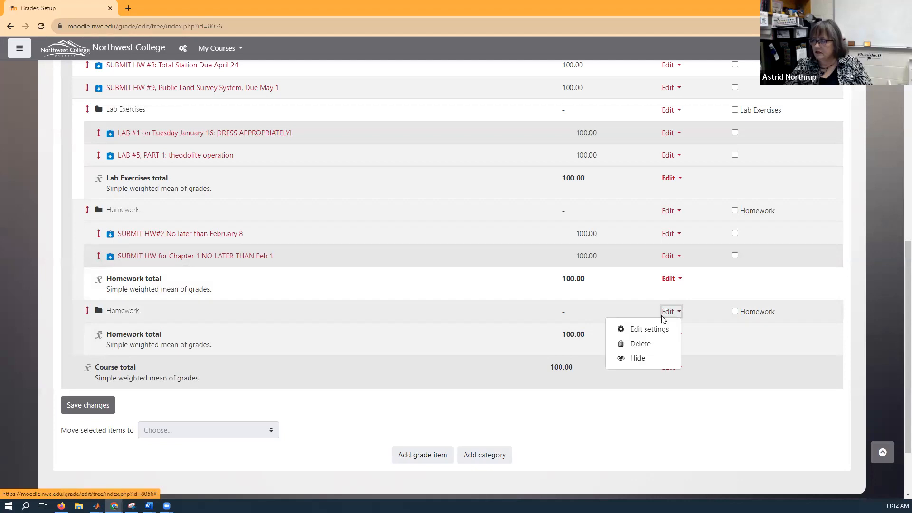
pyautogui.click(639, 343)
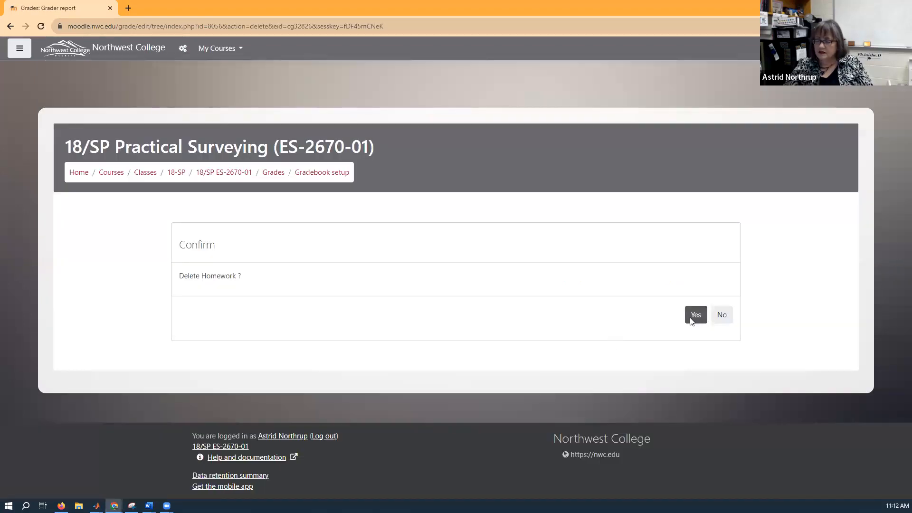
pyautogui.click(692, 319)
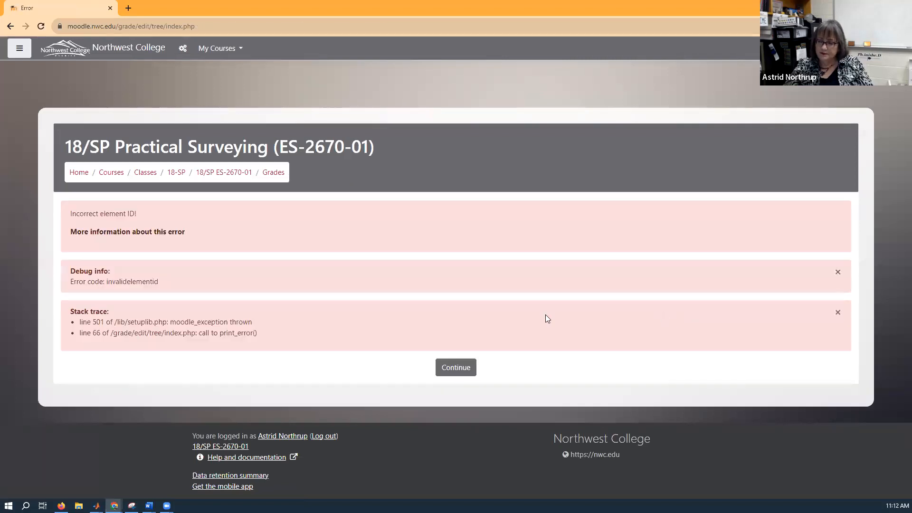
pyautogui.click(455, 367)
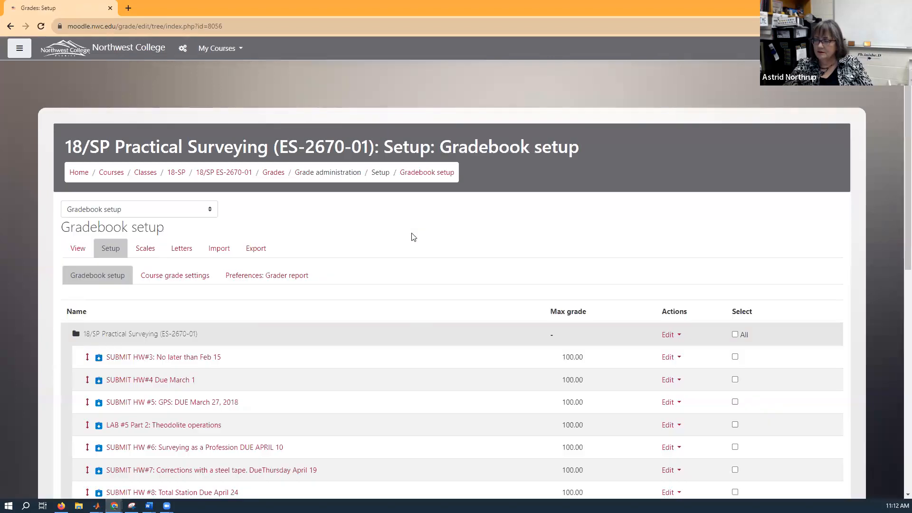
# Set the aggregation of the top-level Practical Surveying category to "Weighted mean of grades" and save the category settings.
pyautogui.scroll(-5, 411, 233)
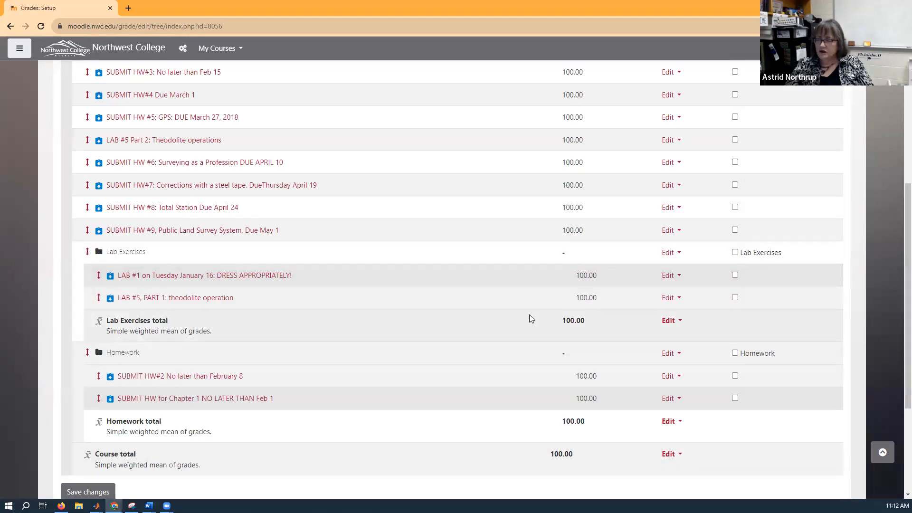
pyautogui.scroll(4, 525, 310)
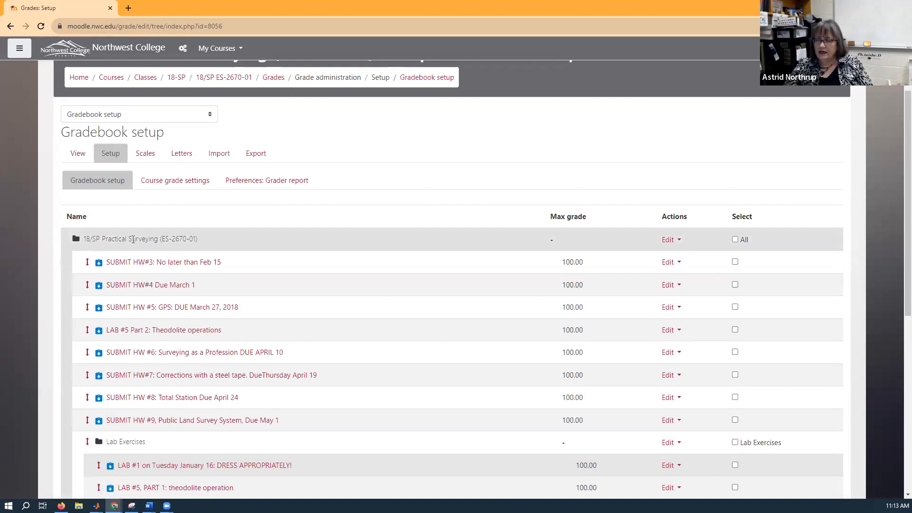
pyautogui.scroll(-6, 133, 239)
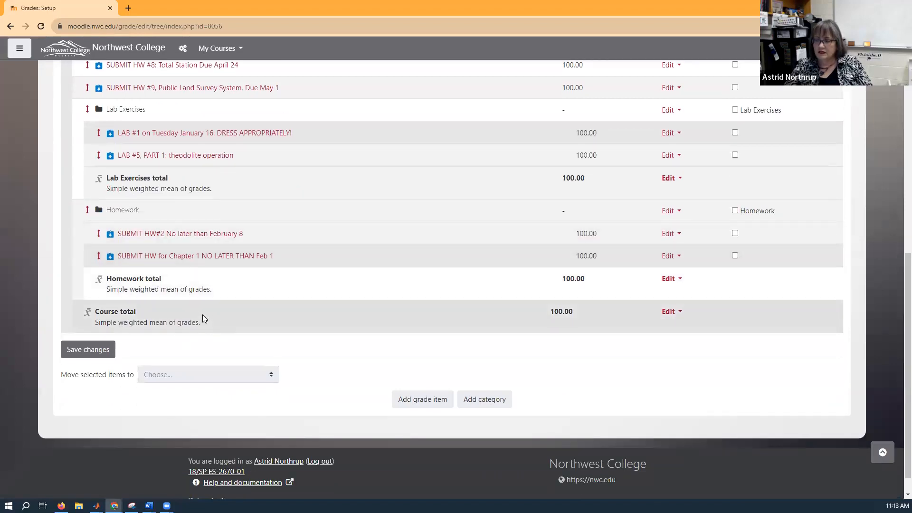
pyautogui.scroll(9, 202, 318)
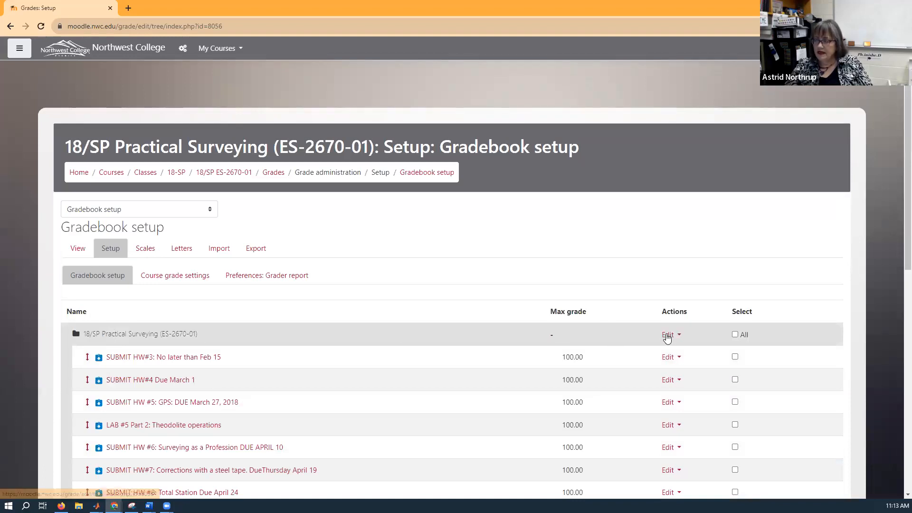
pyautogui.click(665, 337)
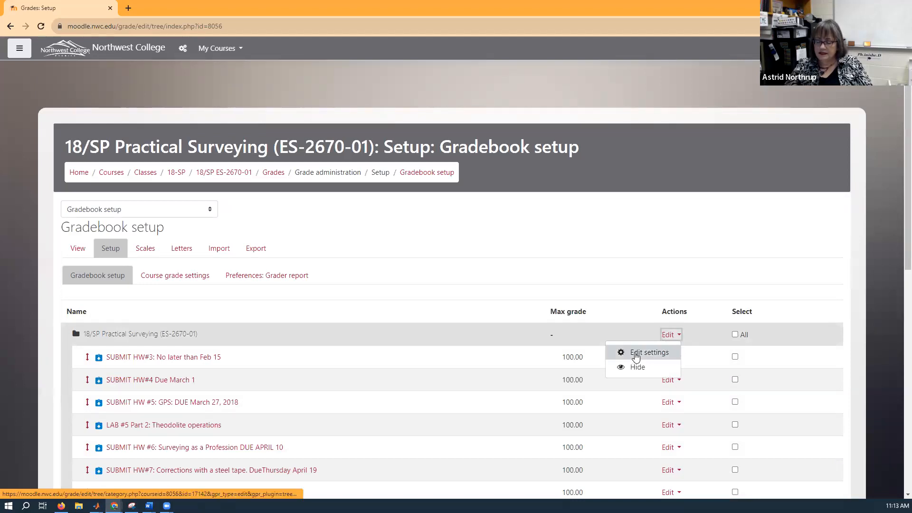
pyautogui.click(636, 354)
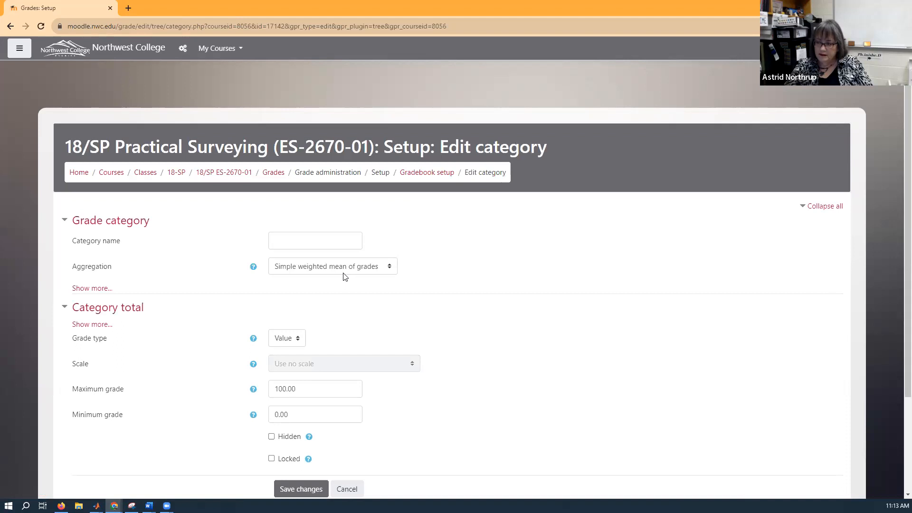
pyautogui.click(389, 268)
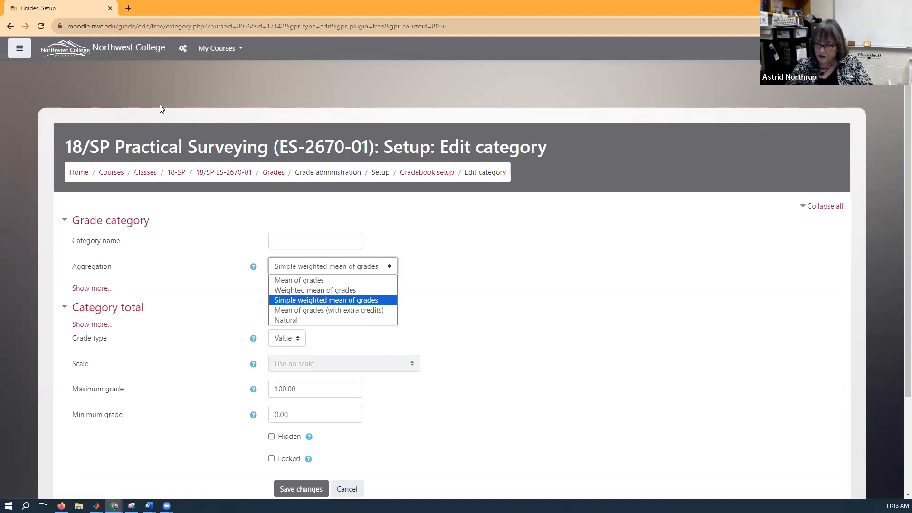
pyautogui.click(277, 291)
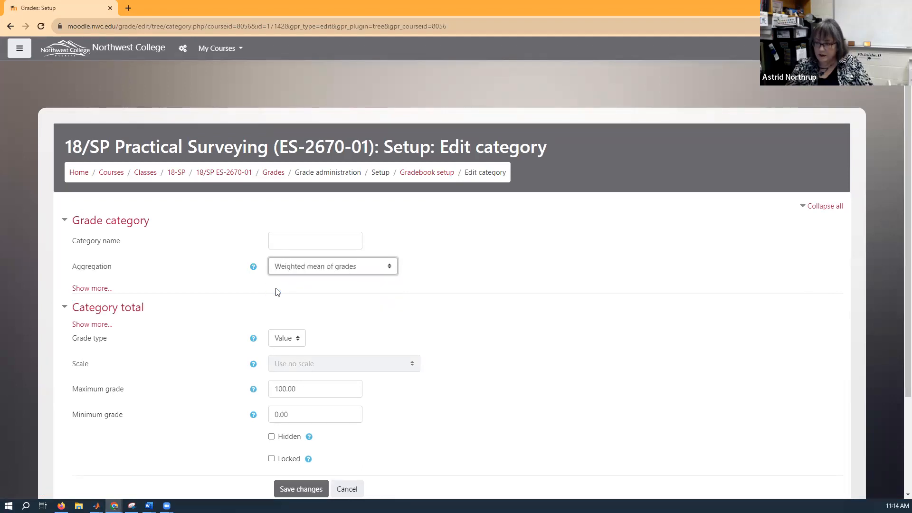
pyautogui.scroll(-2, 277, 292)
pyautogui.click(292, 398)
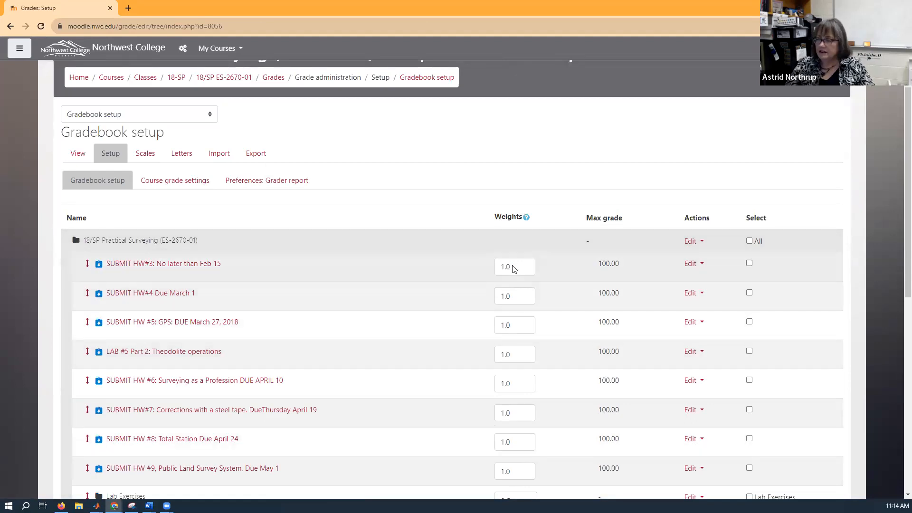
# Set the weight of the "SUBMIT HW#3" assignment to 0 and save the gradebook weights.
pyautogui.scroll(-2, 512, 214)
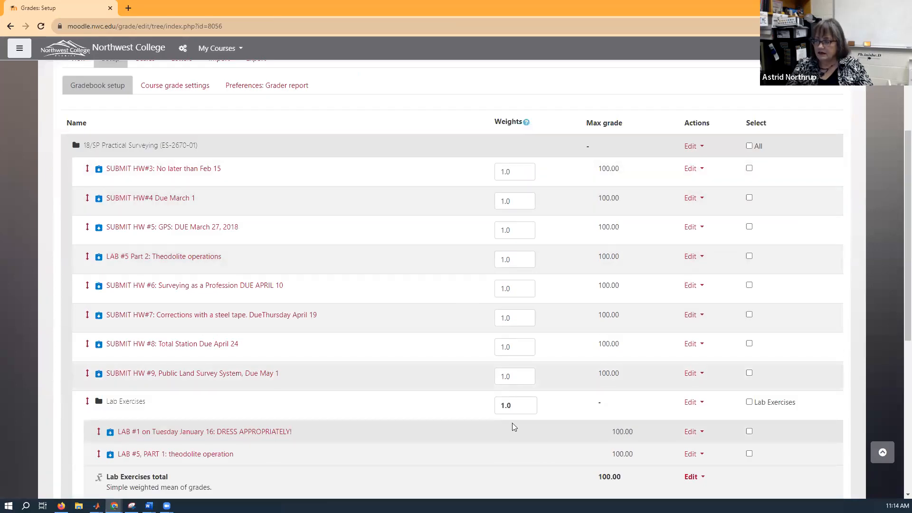
pyautogui.moveTo(509, 171); pyautogui.dragTo(502, 172)
pyautogui.click(502, 172)
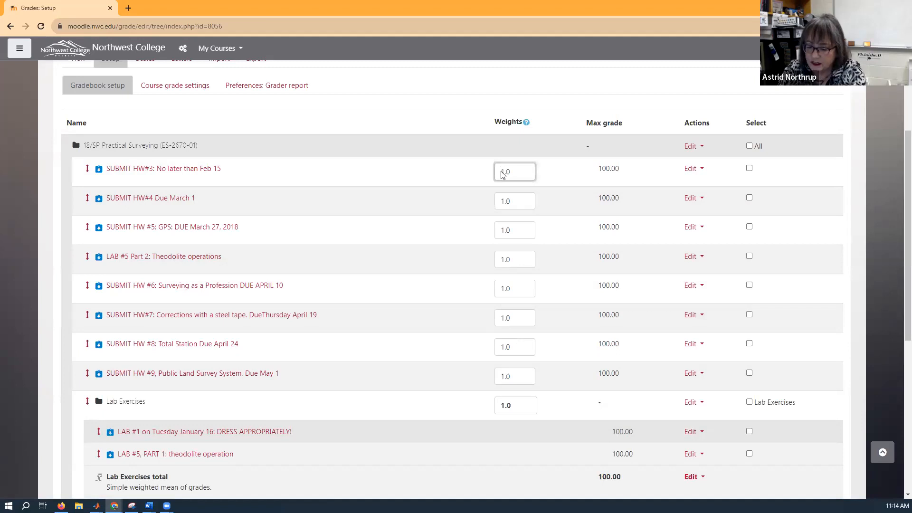
pyautogui.press('Delete')
pyautogui.press('Delete')
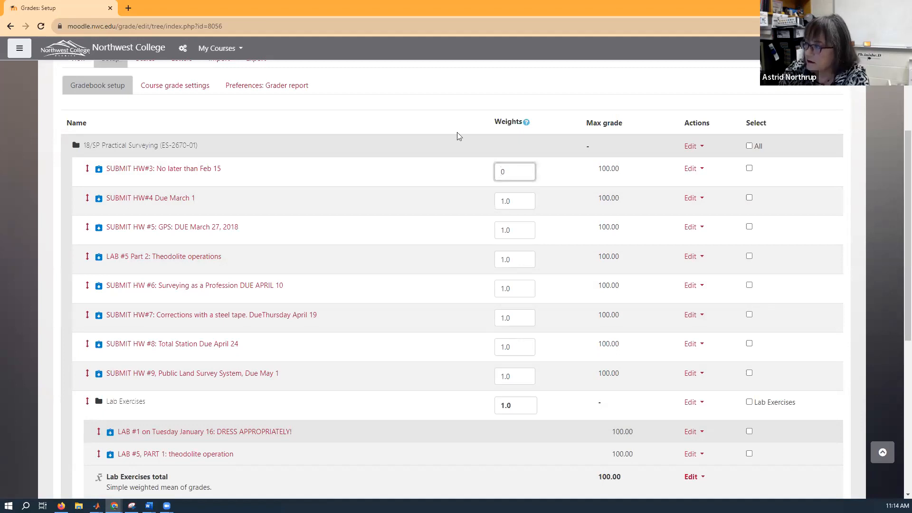
pyautogui.press('Return')
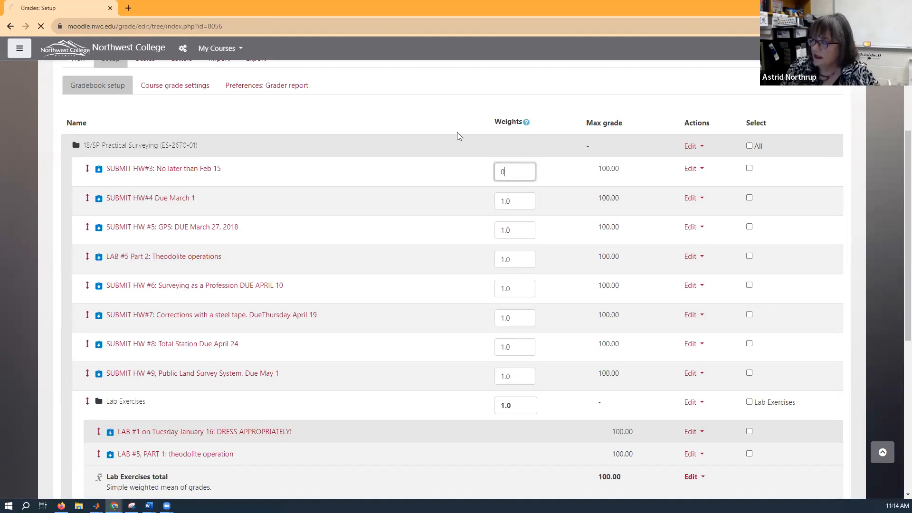
# Set the weight of the "SUBMIT HW#4 Due March 1" assignment to 0.
pyautogui.click(512, 198)
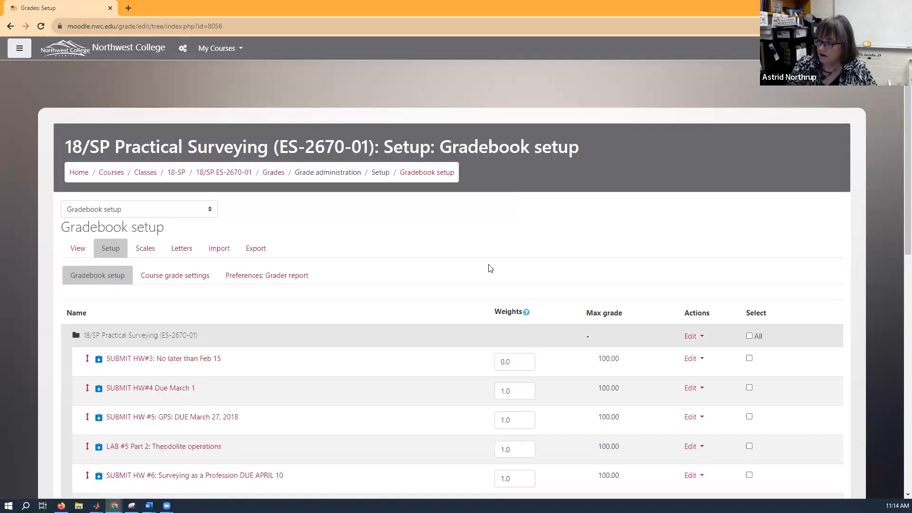
pyautogui.click(510, 390)
pyautogui.press('BackSpace')
pyautogui.press('BackSpace')
# Set the weight of the Lab Exercises category to .6.
pyautogui.scroll(-5, 537, 332)
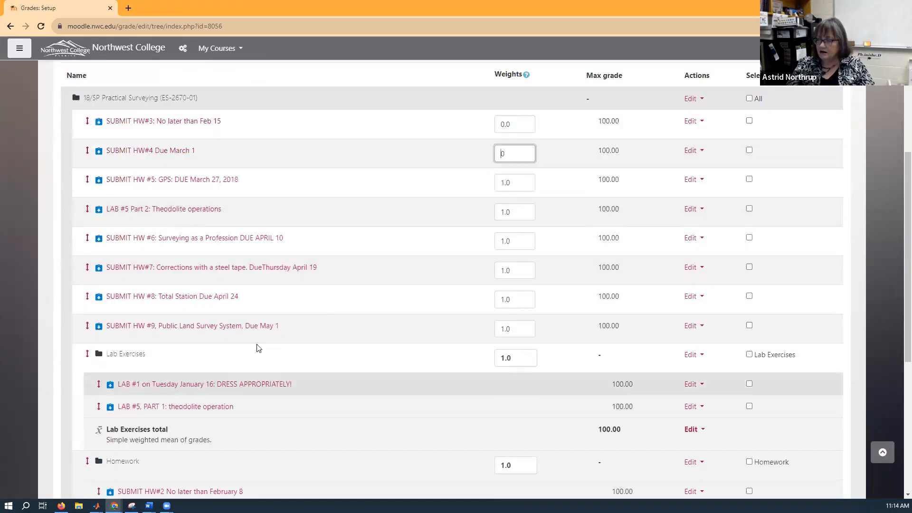
pyautogui.scroll(-2, 201, 359)
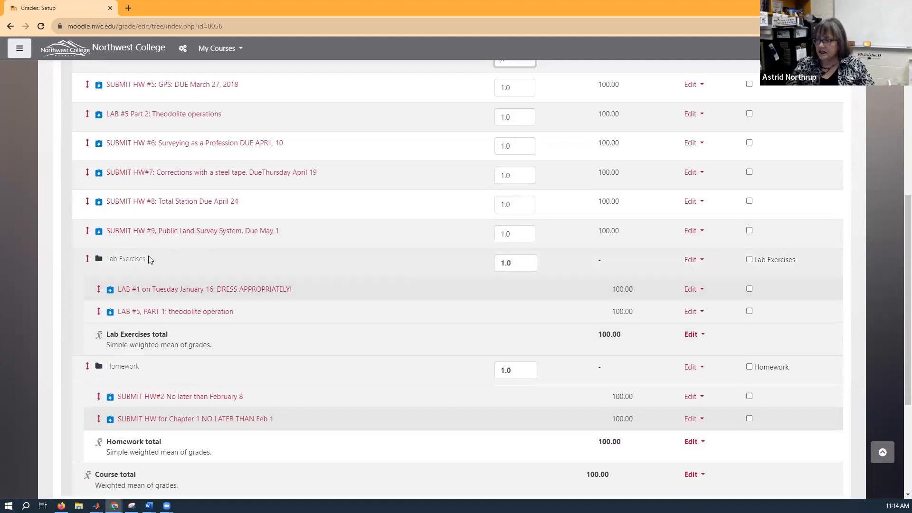
pyautogui.click(513, 262)
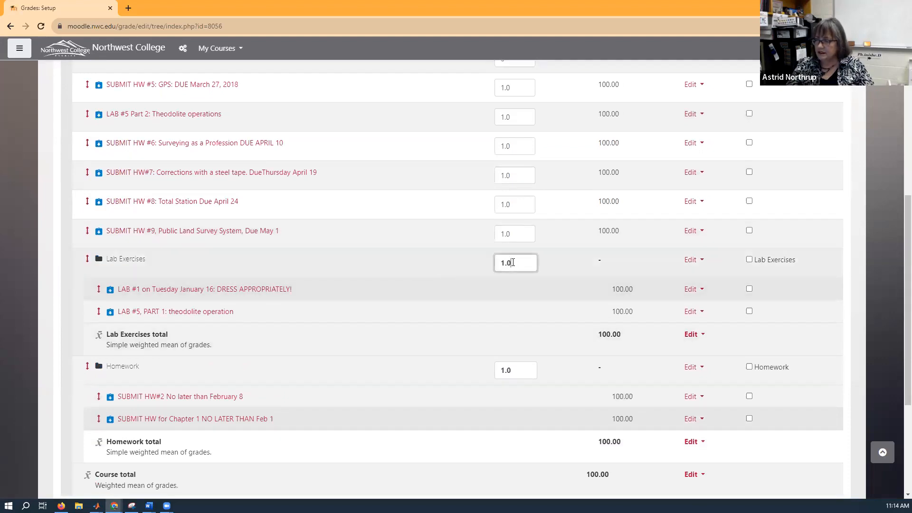
pyautogui.click(499, 263)
pyautogui.write('.4')
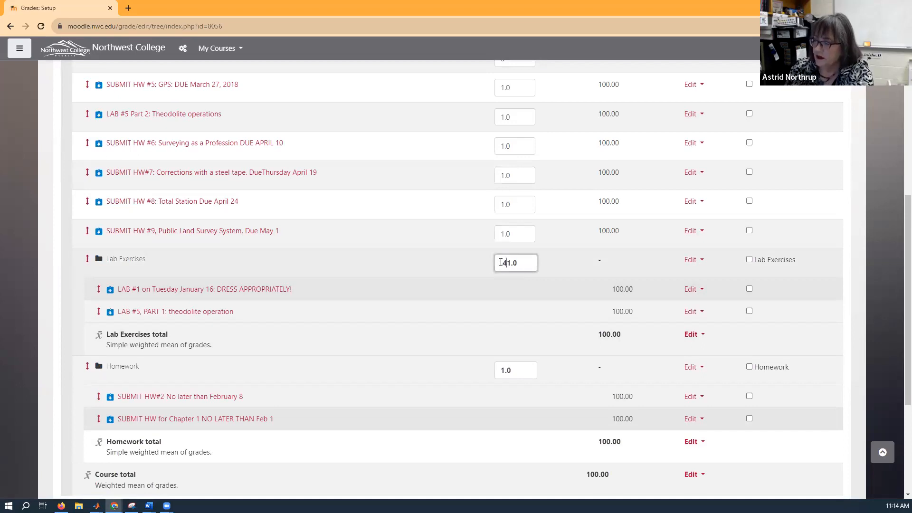
pyautogui.press('Delete')
pyautogui.press('Delete')
pyautogui.press('Delete')
pyautogui.press('BackSpace')
pyautogui.press('BackSpace')
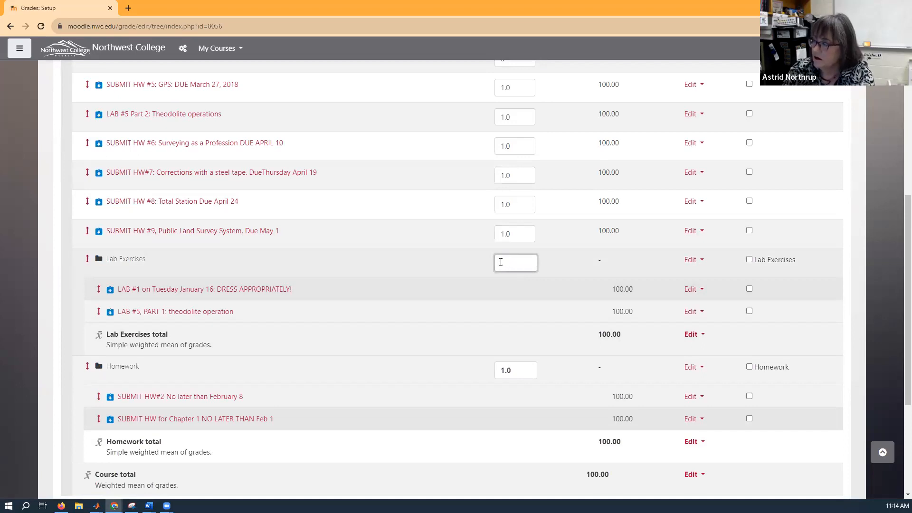
pyautogui.write('.6')
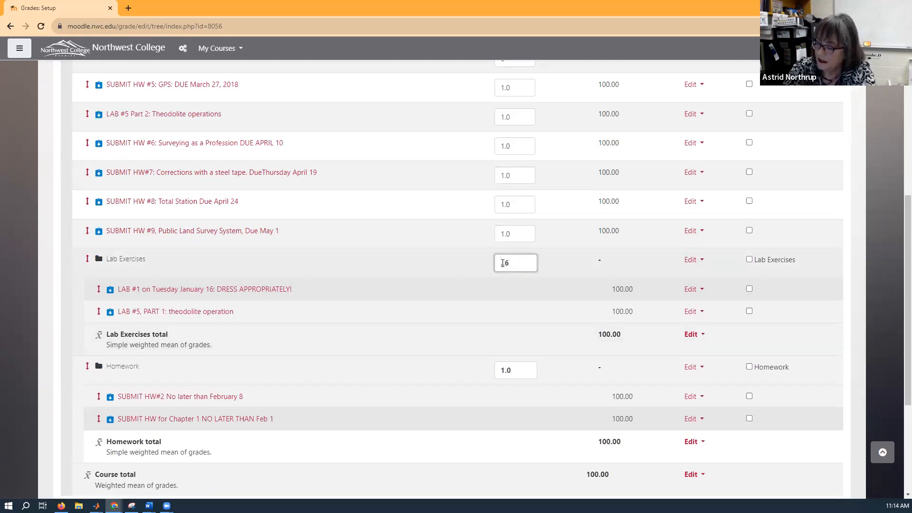
# Set the weight of the Homework category to .4.
pyautogui.click(506, 370)
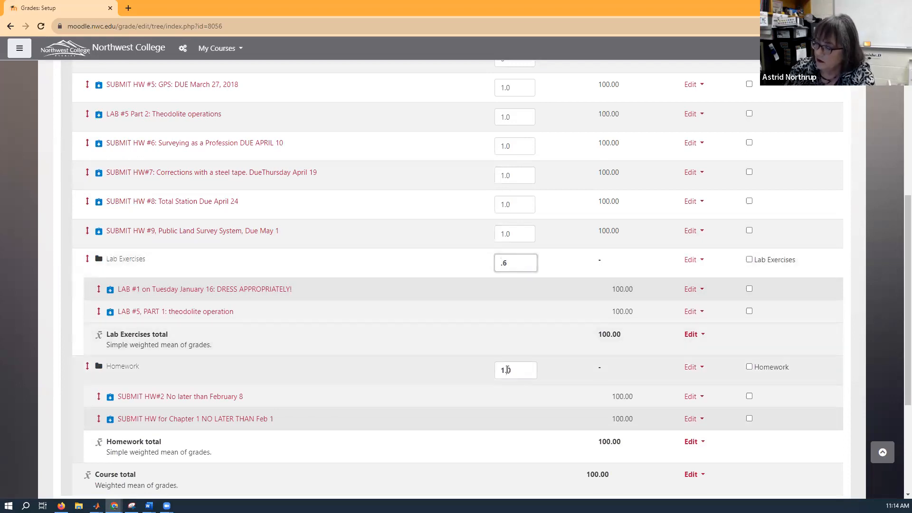
pyautogui.press('BackSpace')
pyautogui.press('Delete')
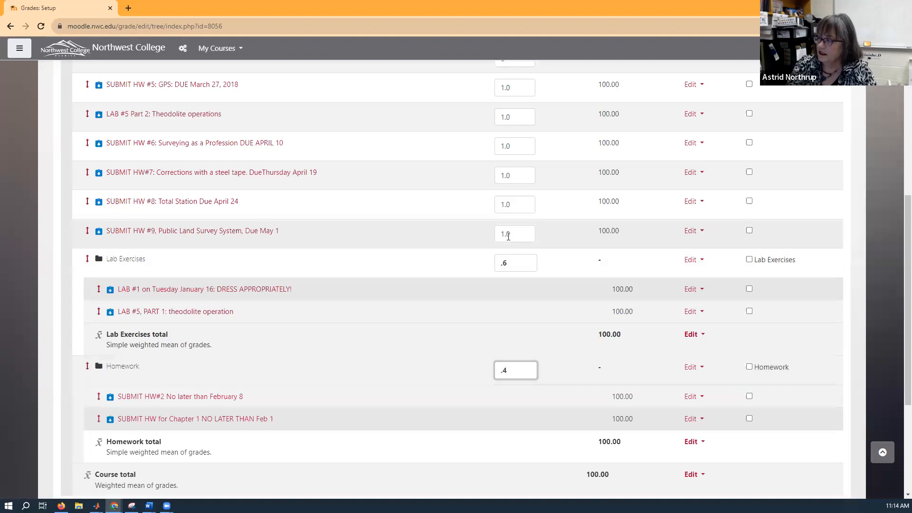
# Set the weights of the uncategorized SUBMIT HW #9, HW #8 and HW#7 assignments to 0.
pyautogui.click(506, 234)
pyautogui.press('BackSpace')
pyautogui.press('Delete')
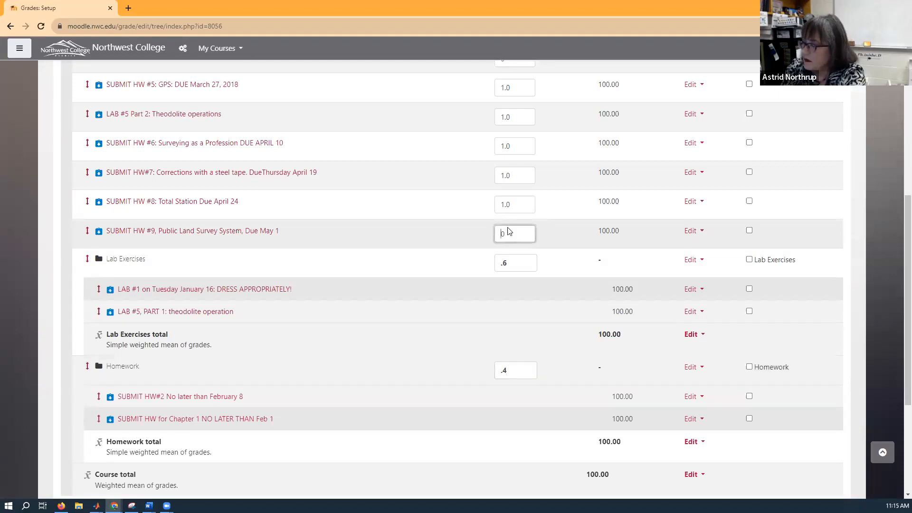
pyautogui.doubleClick(507, 206)
pyautogui.press('BackSpace')
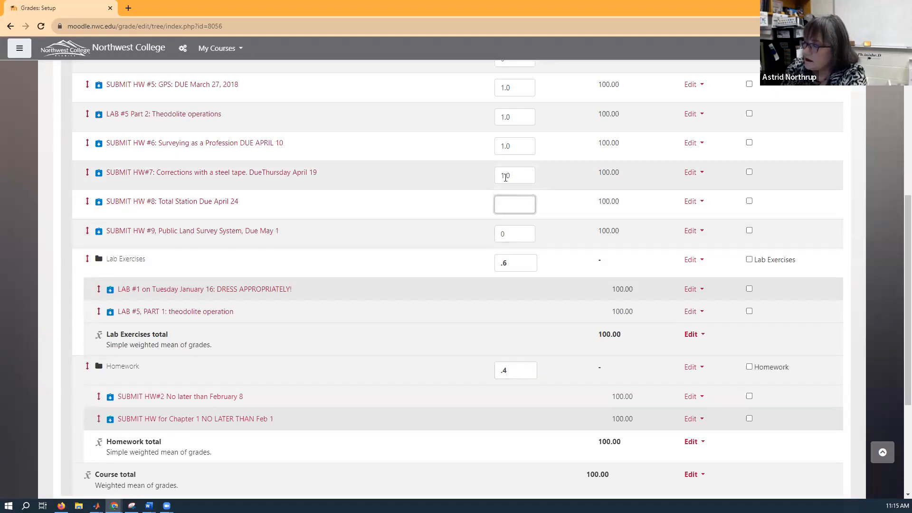
pyautogui.click(505, 177)
pyautogui.press('BackSpace')
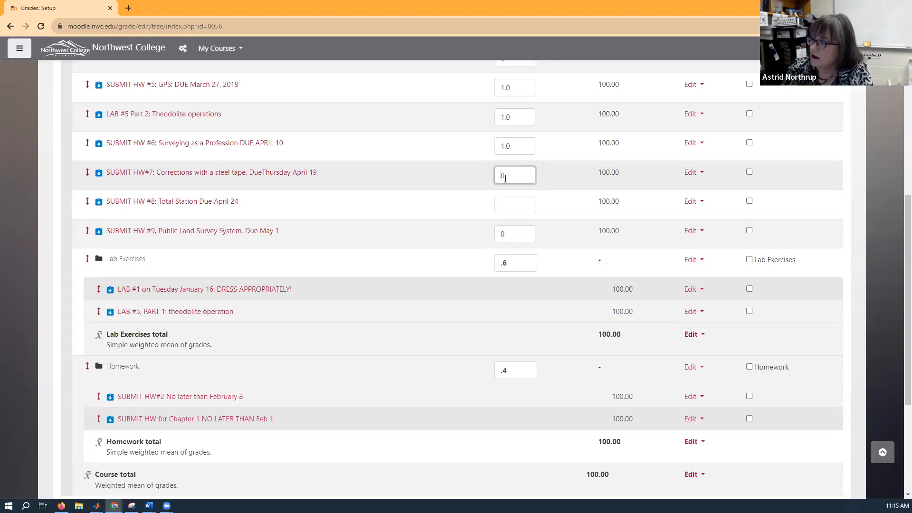
pyautogui.click(523, 205)
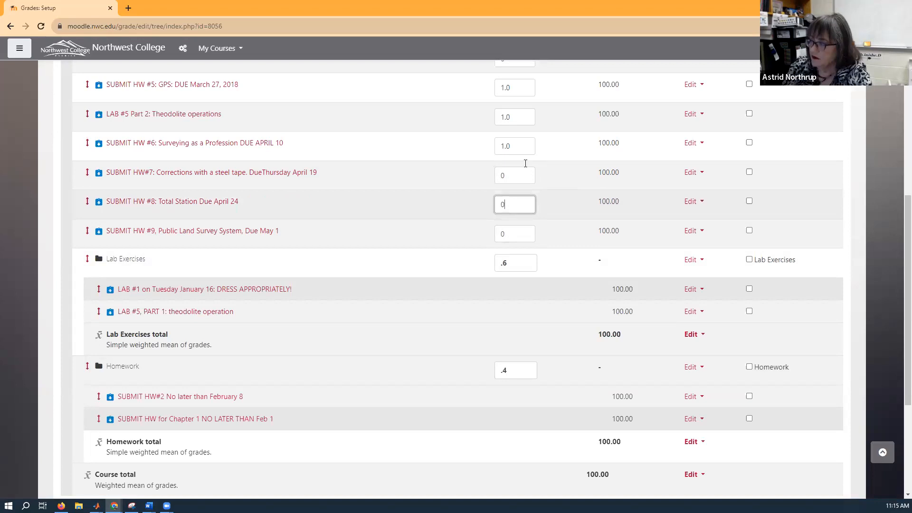
# Set the weight of "SUBMIT HW #6: Surveying as a Profession" to 0.
pyautogui.moveTo(512, 146); pyautogui.dragTo(499, 148)
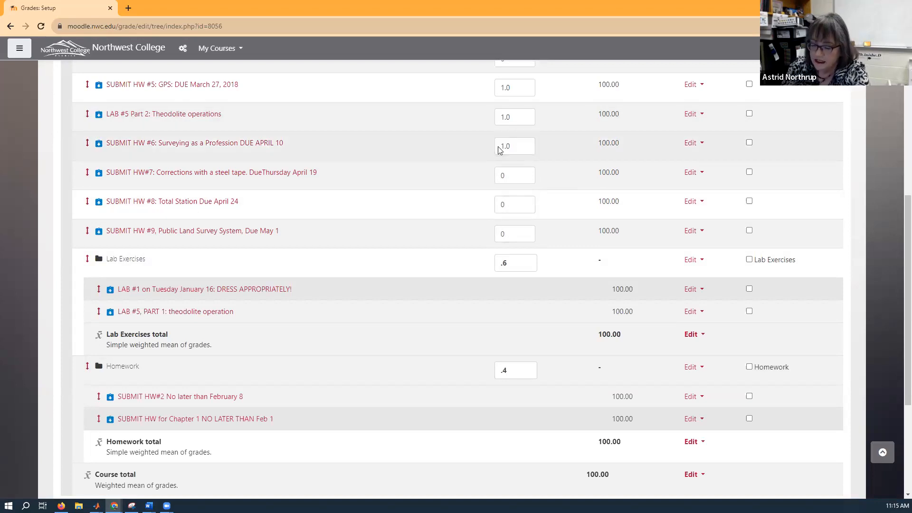
pyautogui.doubleClick(512, 146)
pyautogui.press('Left')
pyautogui.write('0')
pyautogui.press('Delete')
pyautogui.press('Delete')
pyautogui.press('Delete')
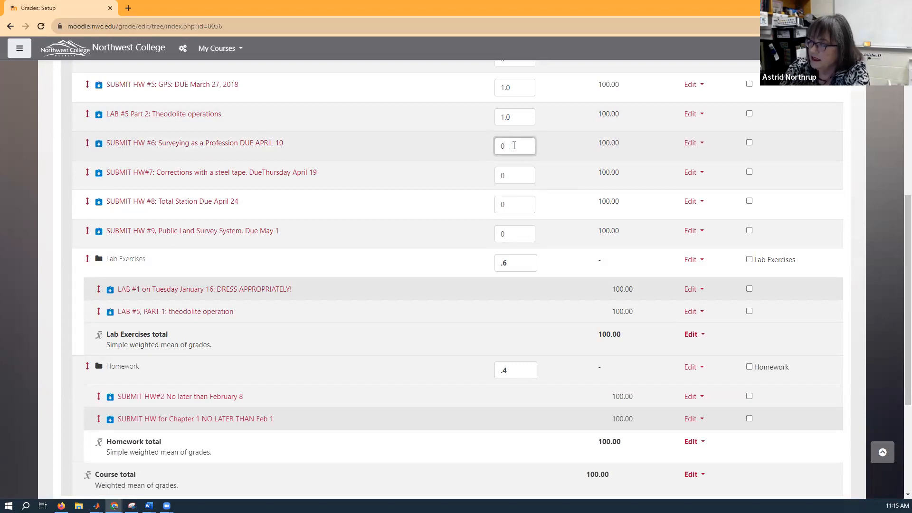
# Set the weights of "LAB #5 Part 2: Theodolite operations" and "SUBMIT HW #5: GPS" to 0.
pyautogui.doubleClick(500, 117)
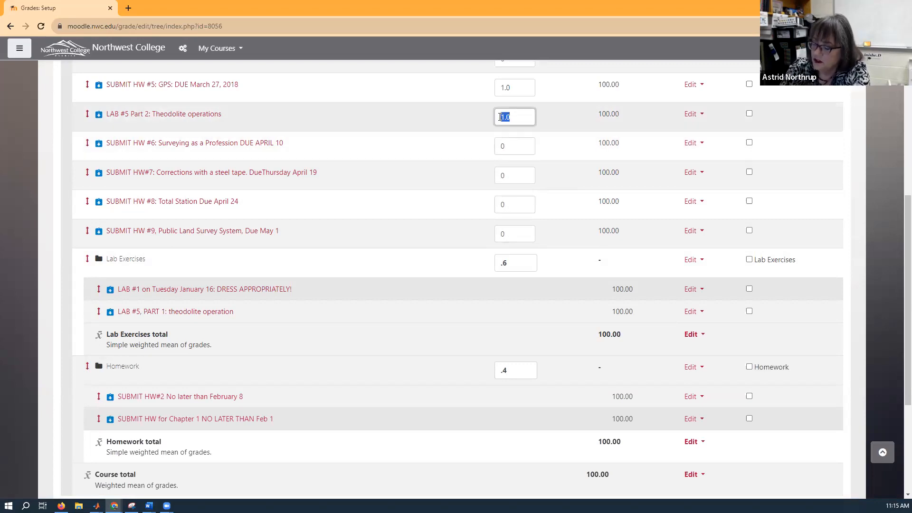
pyautogui.write('0')
pyautogui.click(500, 88)
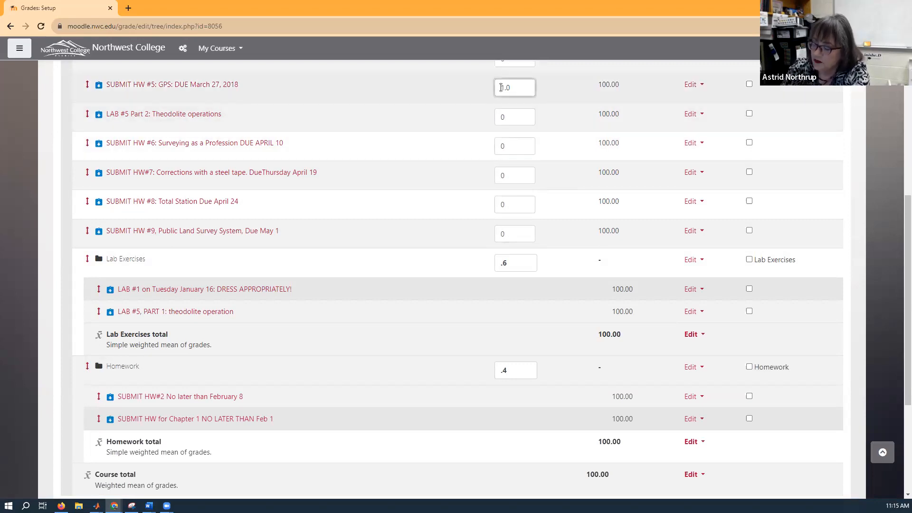
pyautogui.press('Delete')
pyautogui.press('Delete')
pyautogui.press('Delete')
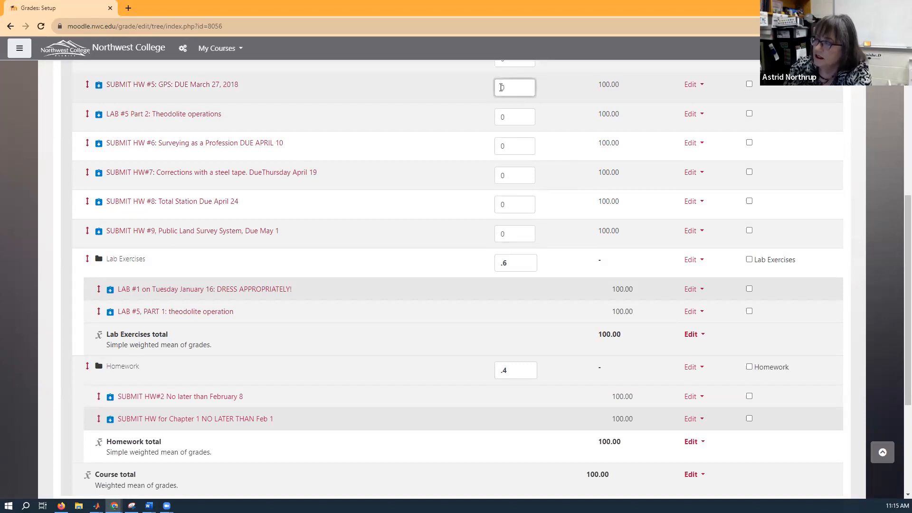
pyautogui.write('0')
# Review the assignment and category weights, save the gradebook setup changes, and check the saved weights.
pyautogui.scroll(3, 501, 88)
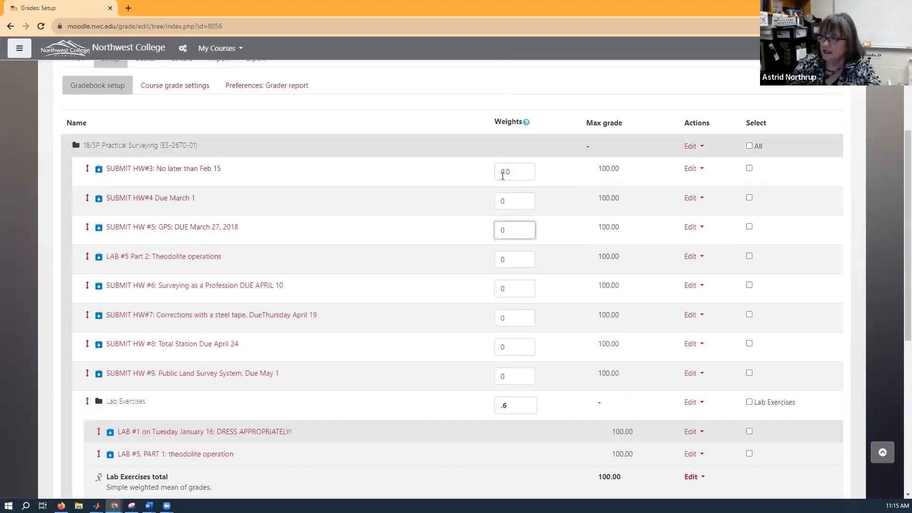
pyautogui.scroll(-5, 333, 237)
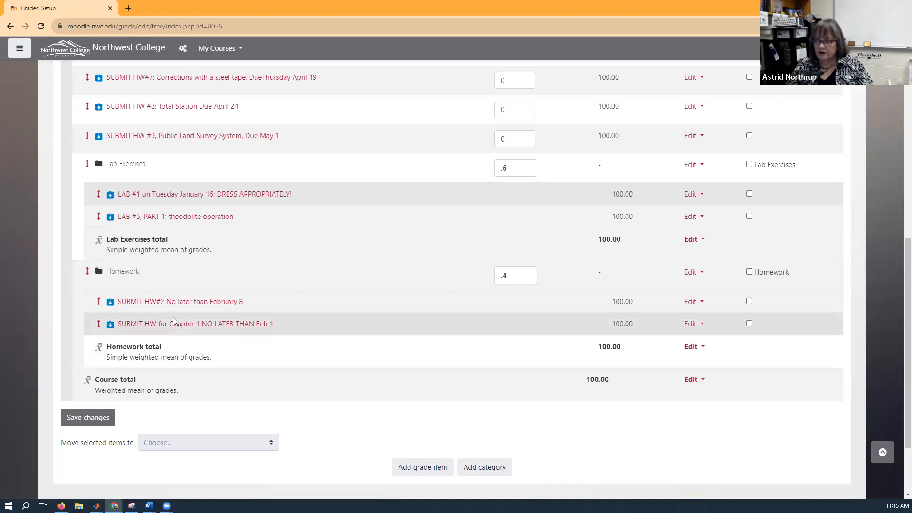
pyautogui.scroll(3, 171, 308)
pyautogui.scroll(3, 303, 158)
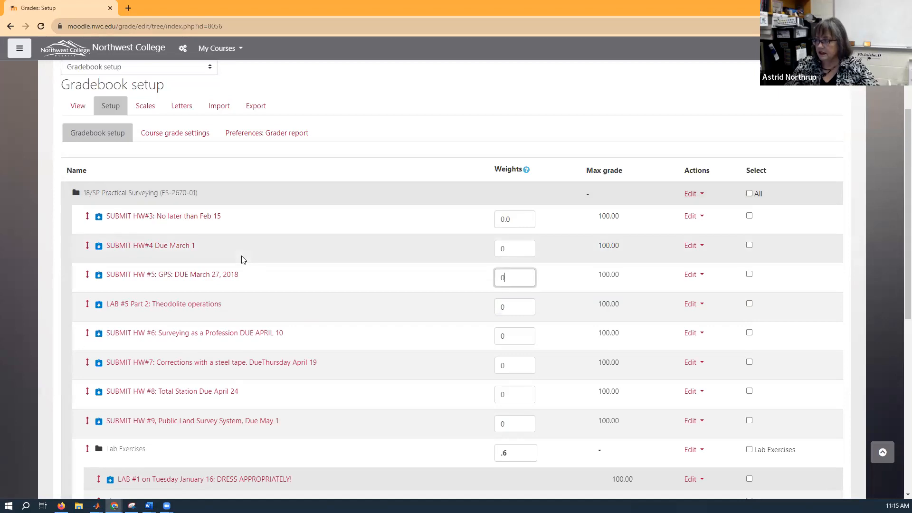
pyautogui.scroll(-3, 276, 243)
pyautogui.scroll(-3, 538, 298)
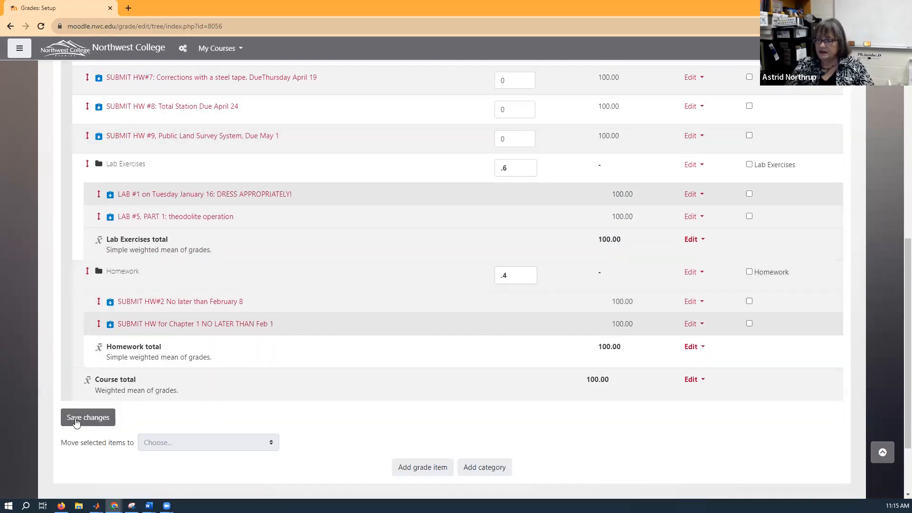
pyautogui.click(75, 418)
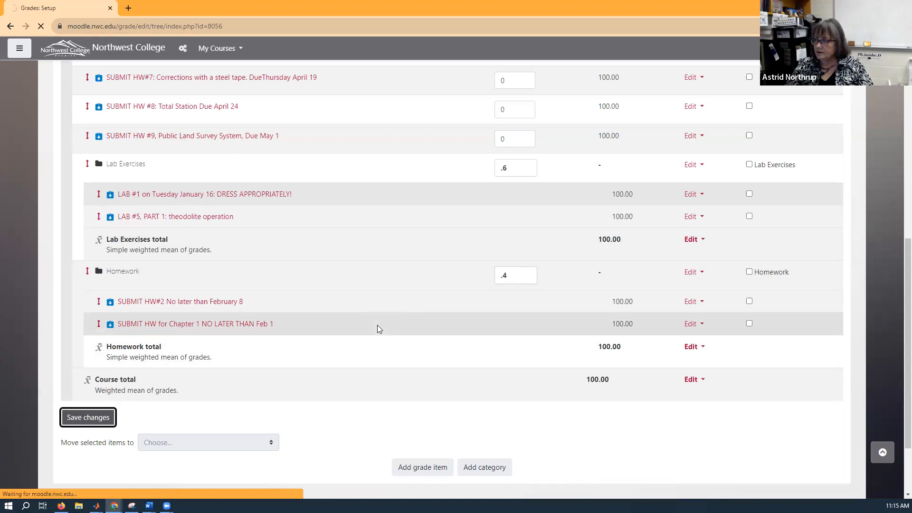
pyautogui.scroll(-5, 289, 354)
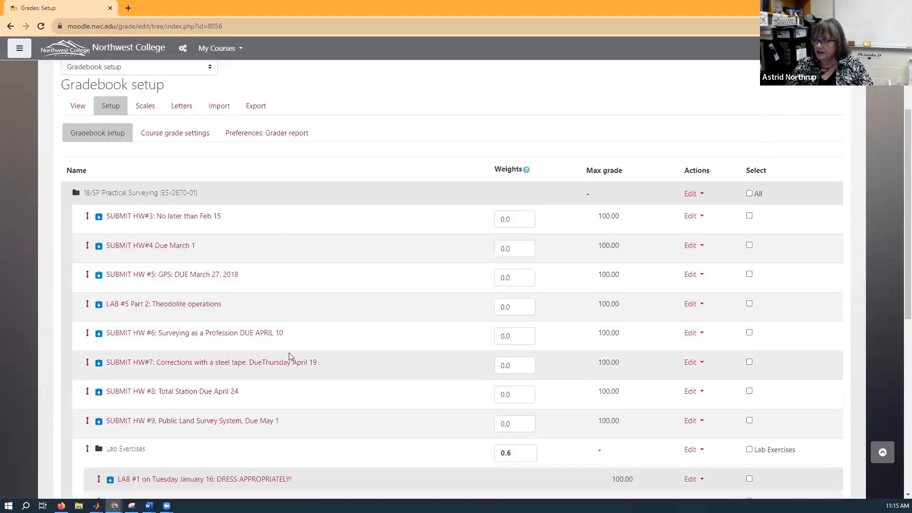
pyautogui.scroll(-2, 288, 356)
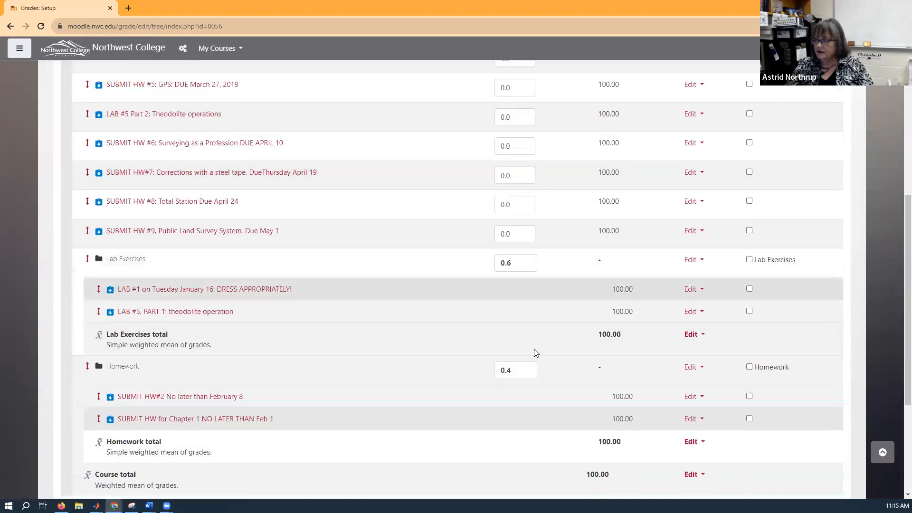